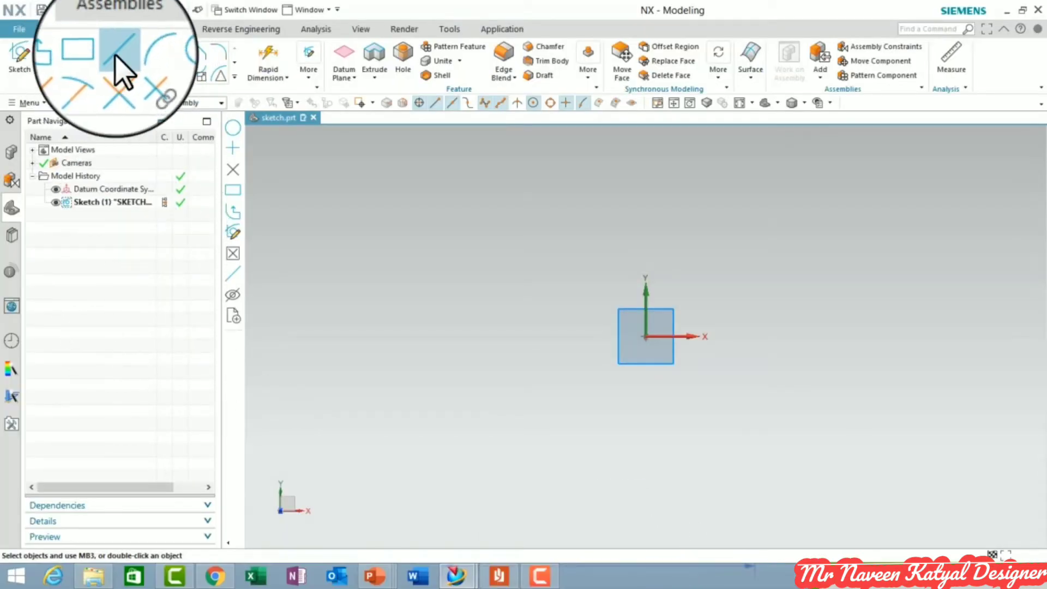
Draw a horizontal trial line about 6 units long below the sketch origin.
{"action": "left_click", "coordinate": [117, 52]}
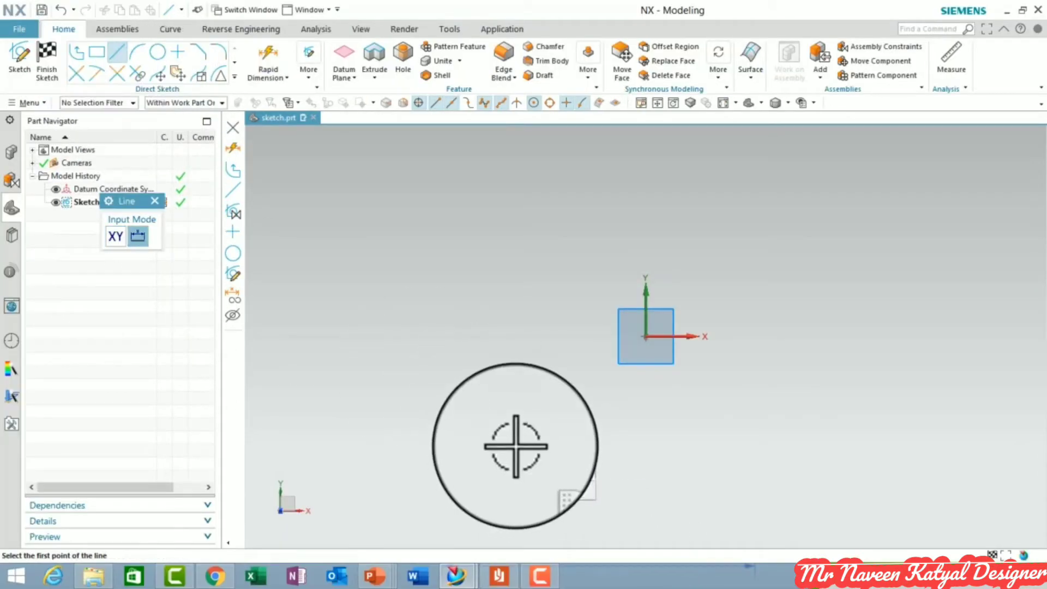
{"action": "left_click", "coordinate": [515, 446]}
{"action": "left_click", "coordinate": [784, 448]}
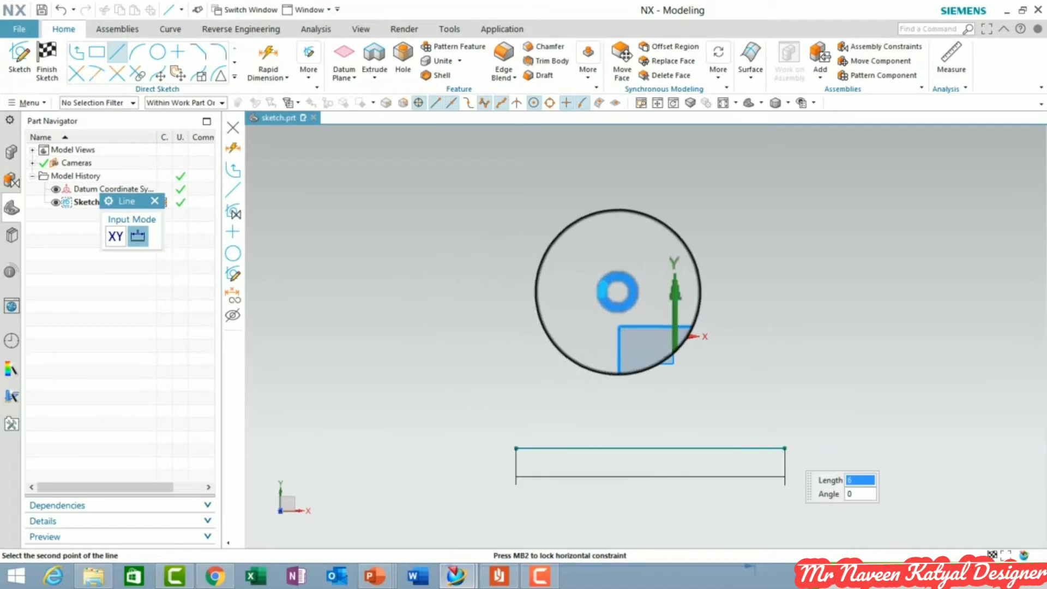
{"action": "key", "text": "Escape"}
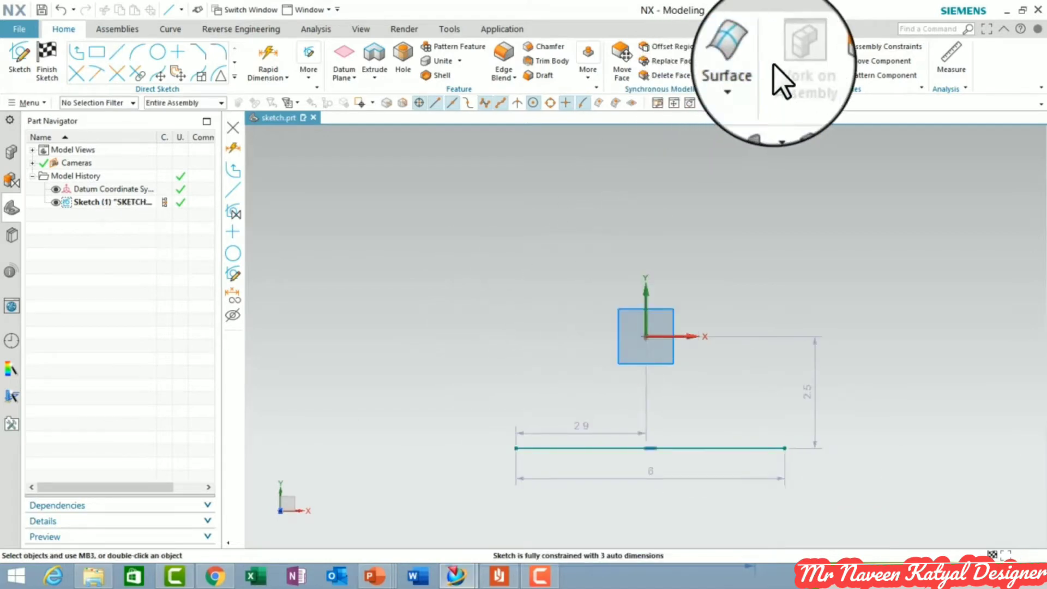
Turn off Continuous Auto Dimensioning and delete the trial line.
{"action": "left_click", "coordinate": [310, 70]}
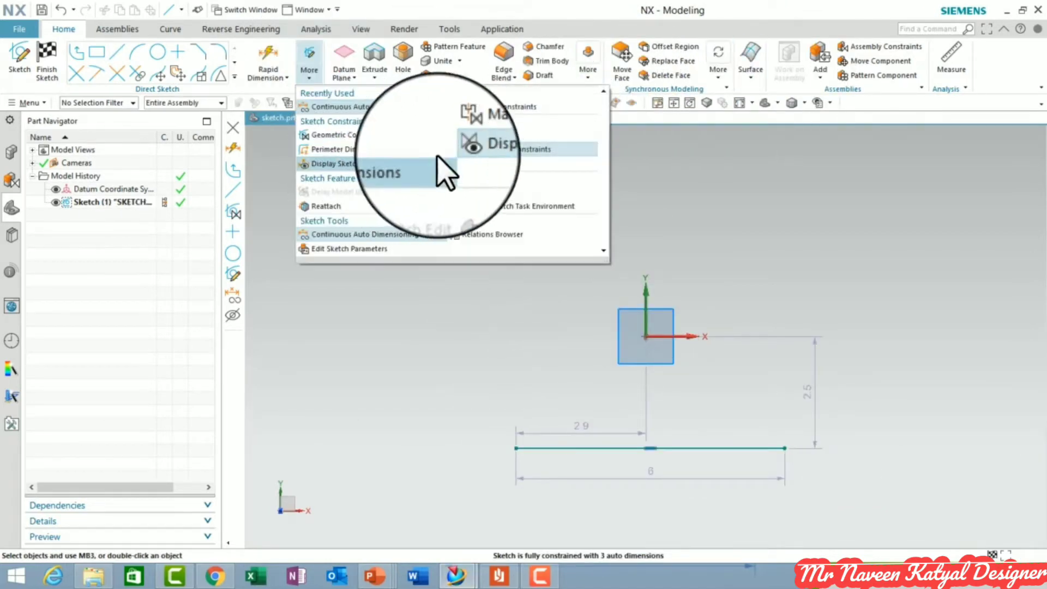
{"action": "left_click", "coordinate": [404, 234]}
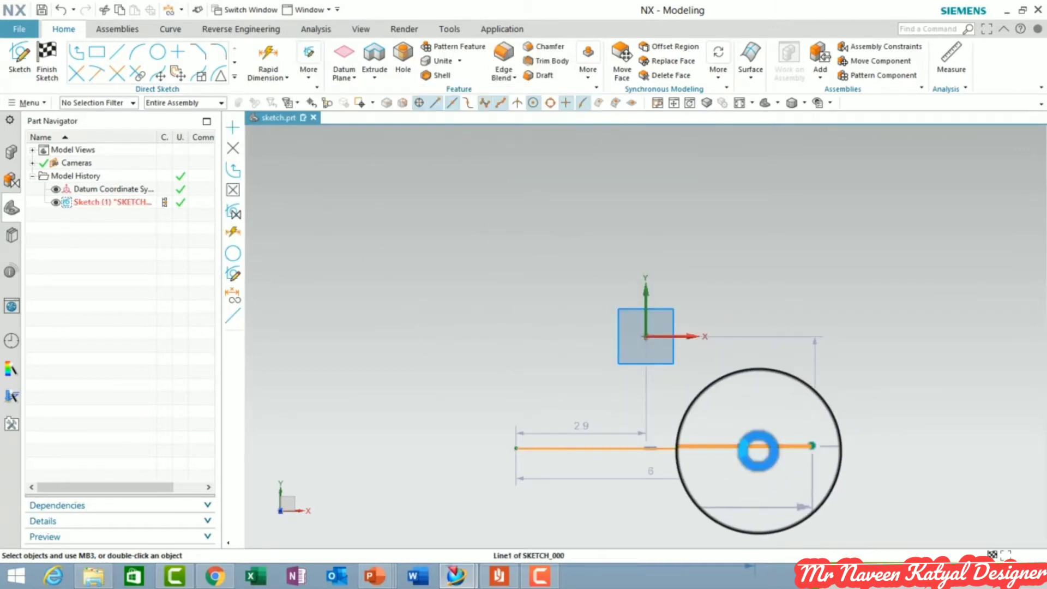
{"action": "left_click", "coordinate": [205, 329]}
{"action": "key", "text": "Delete"}
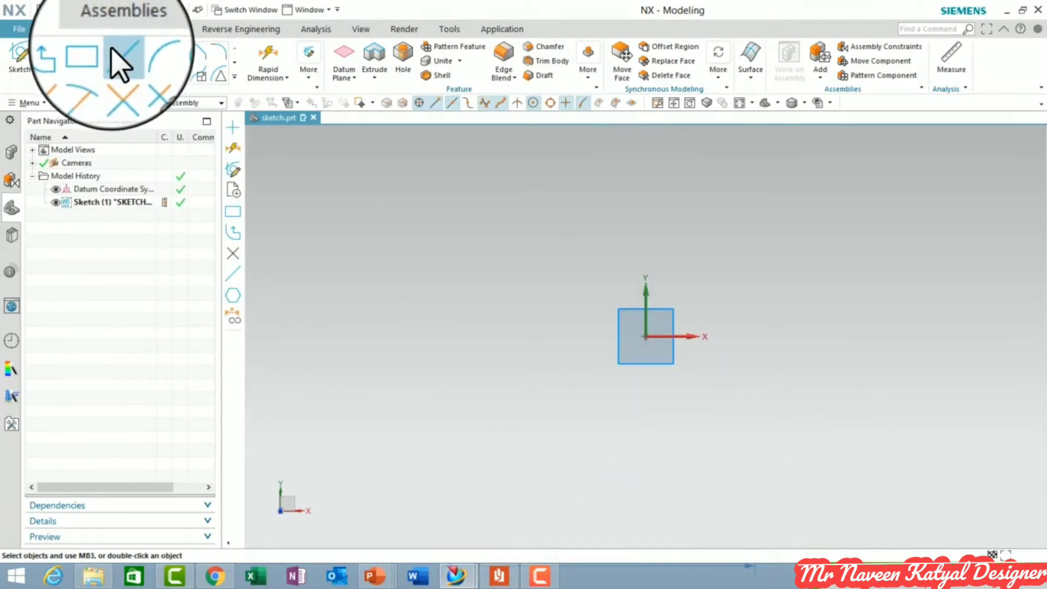
Draw a horizontal base line below the origin and a vertical line upward from its left endpoint.
{"action": "left_click", "coordinate": [116, 52]}
{"action": "left_click", "coordinate": [513, 417]}
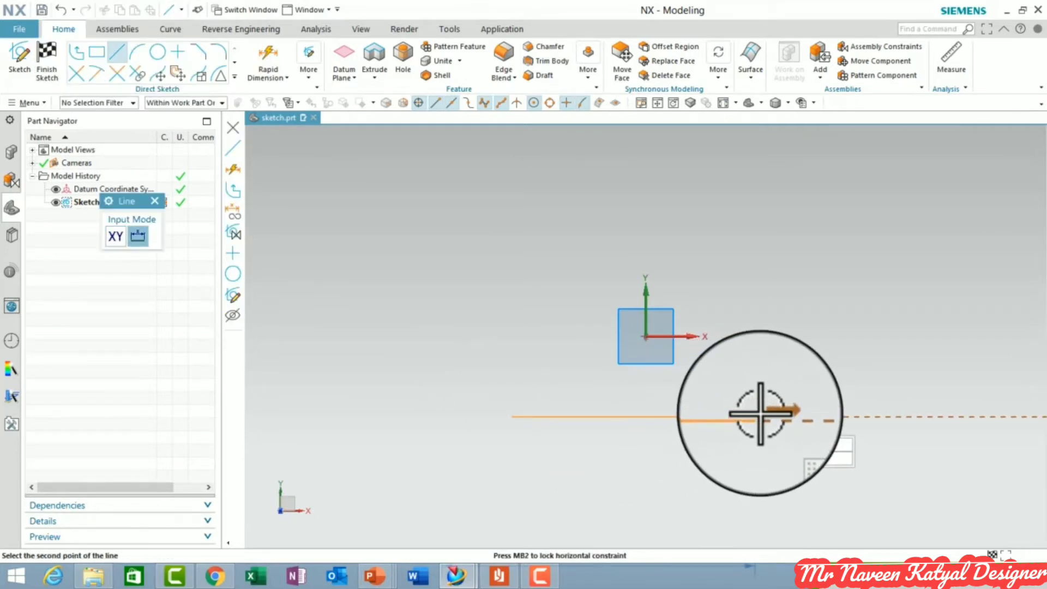
{"action": "left_click", "coordinate": [756, 412]}
{"action": "key", "text": "Escape"}
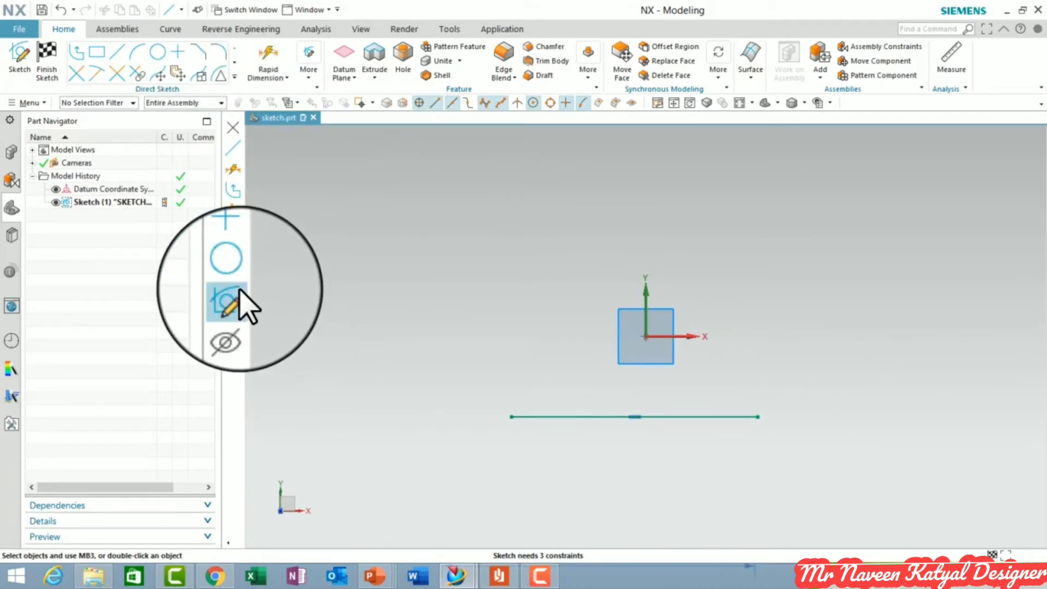
{"action": "left_click", "coordinate": [117, 52]}
{"action": "left_click", "coordinate": [511, 417]}
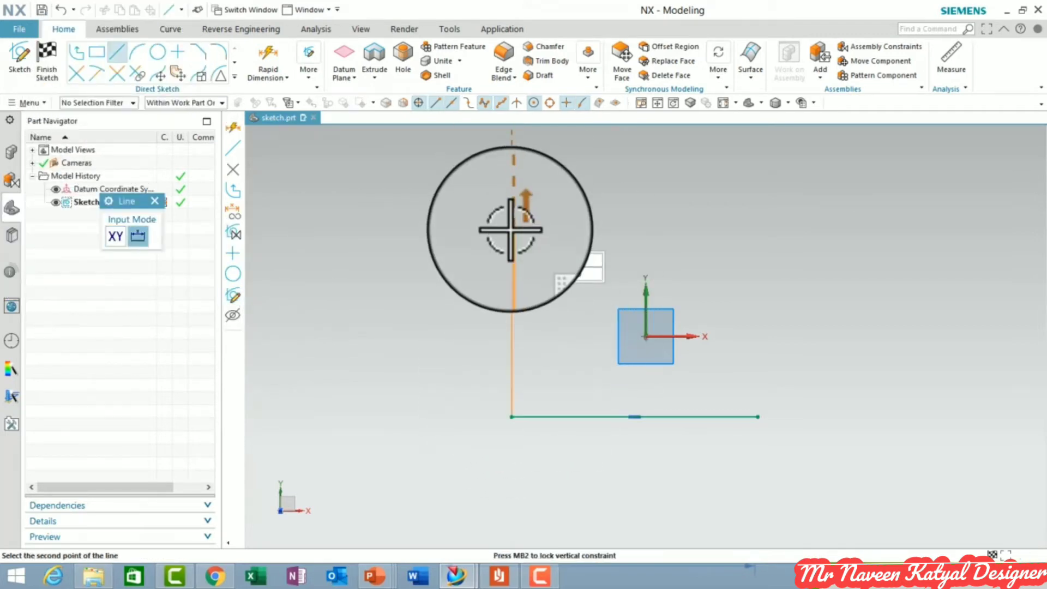
{"action": "left_click", "coordinate": [509, 205]}
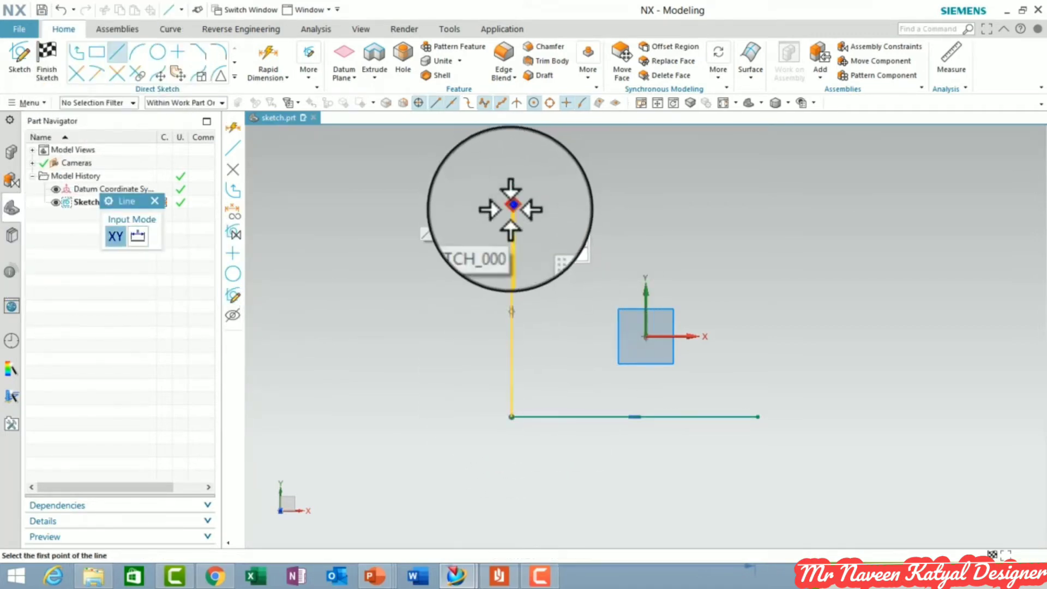
Following the reference drawing, close the outline with a left slant, horizontal top line, right slant and vertical right side meeting the base line.
{"action": "key", "text": "alt+Tab"}
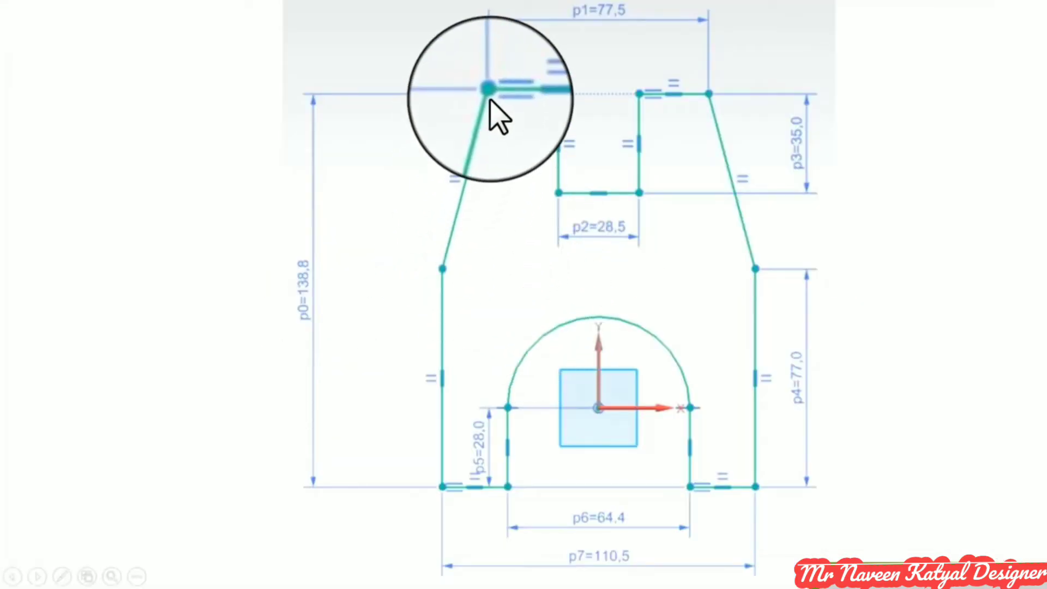
{"action": "key", "text": "alt+Tab"}
{"action": "left_click", "coordinate": [510, 205]}
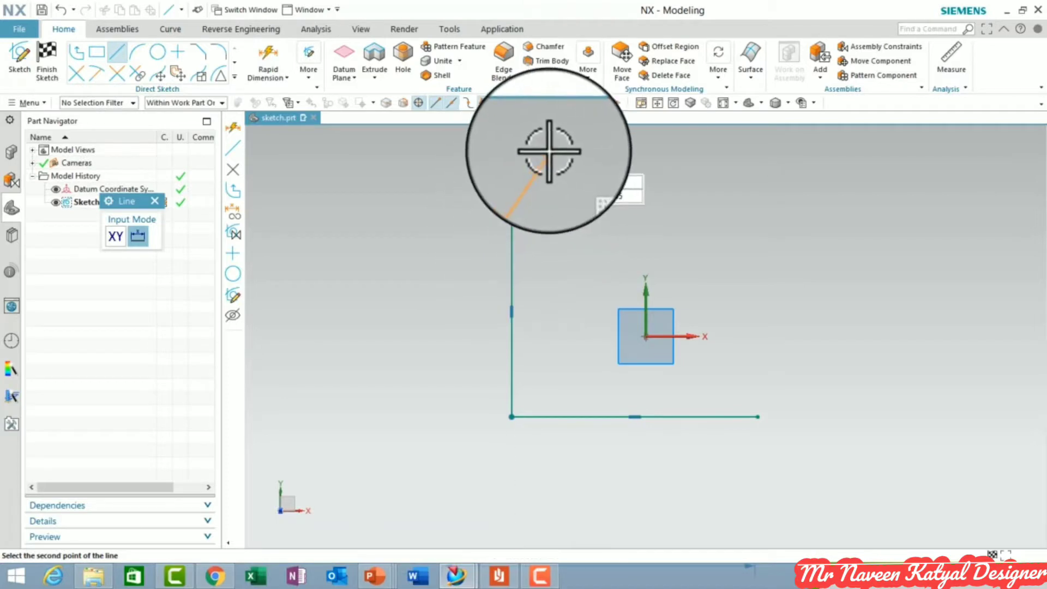
{"action": "left_click", "coordinate": [544, 148]}
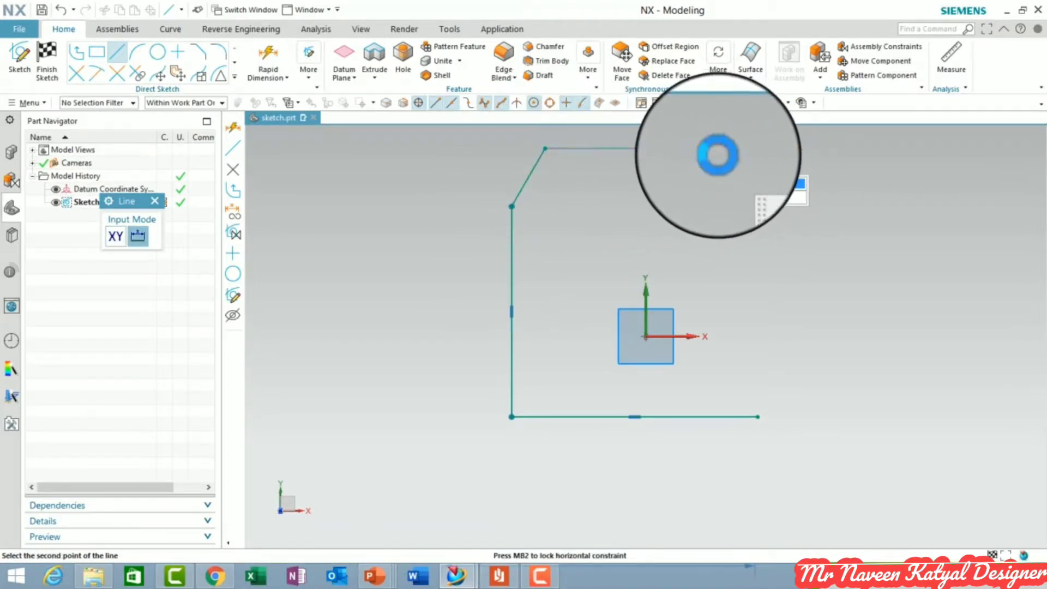
{"action": "left_click", "coordinate": [717, 151]}
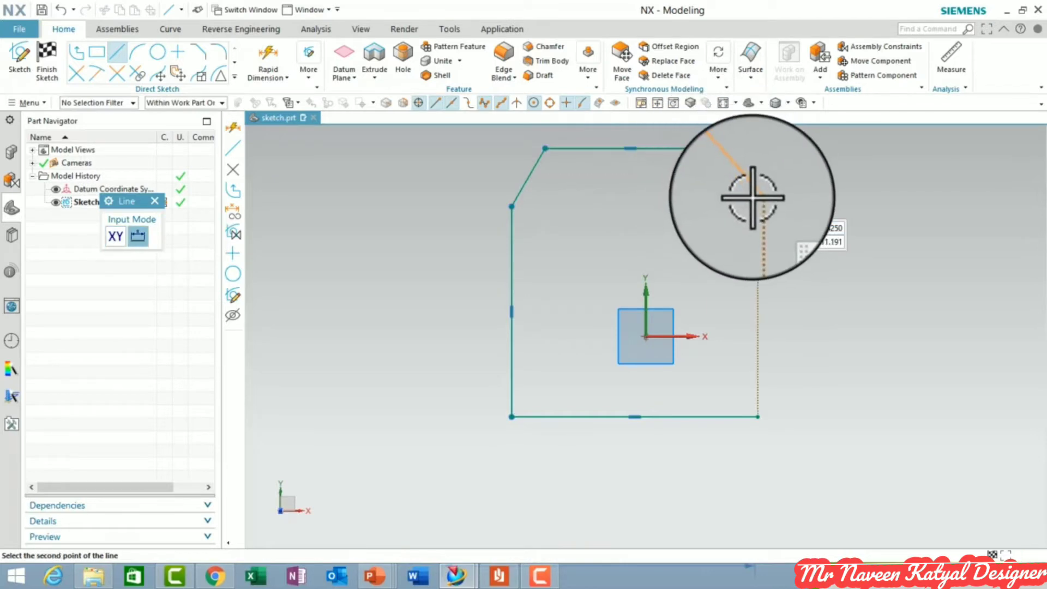
{"action": "left_click", "coordinate": [748, 211]}
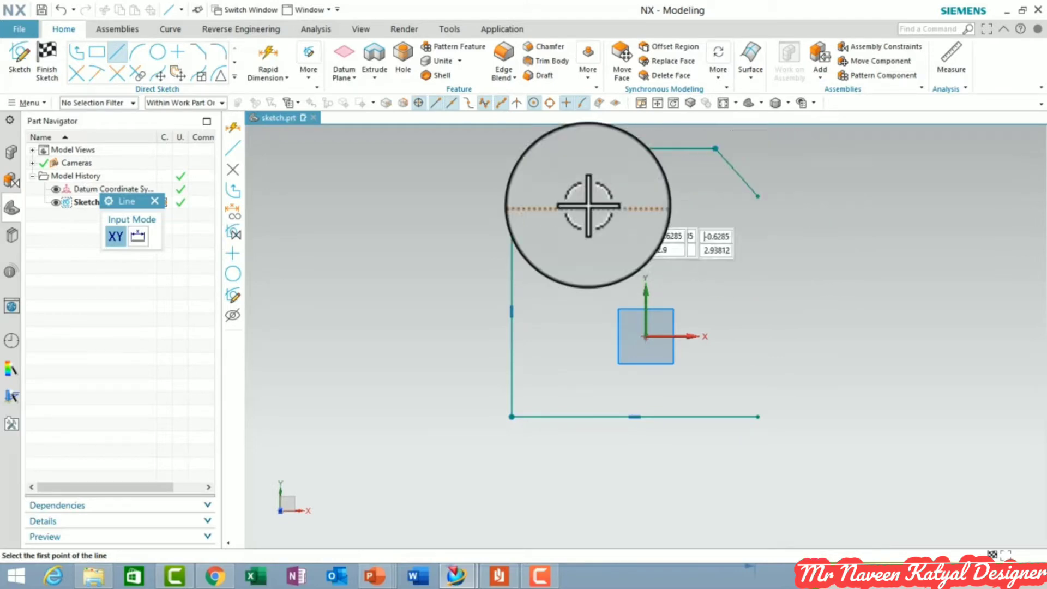
{"action": "left_click", "coordinate": [756, 194]}
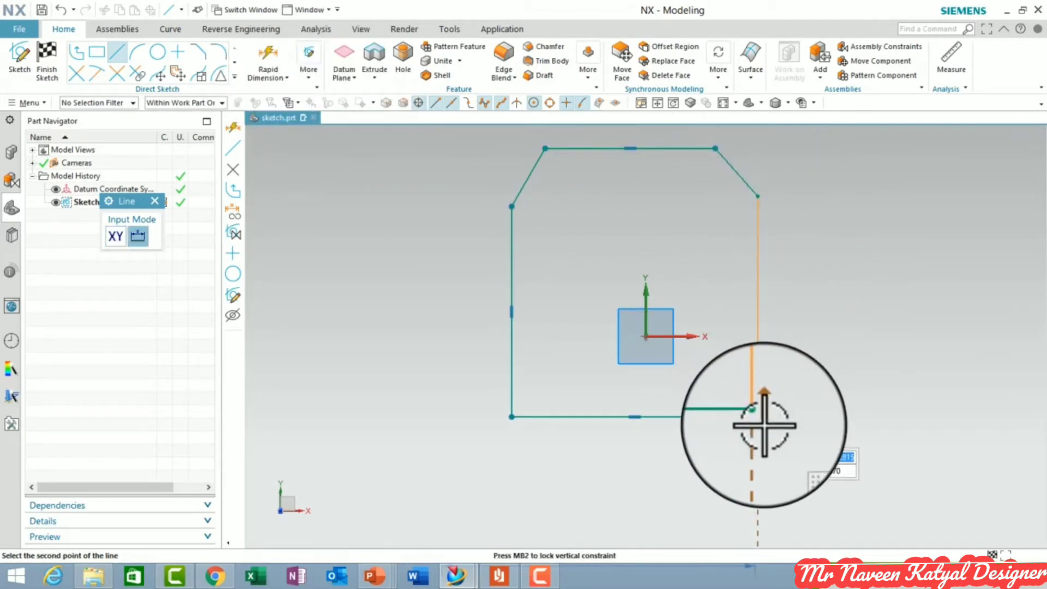
{"action": "left_click", "coordinate": [755, 416]}
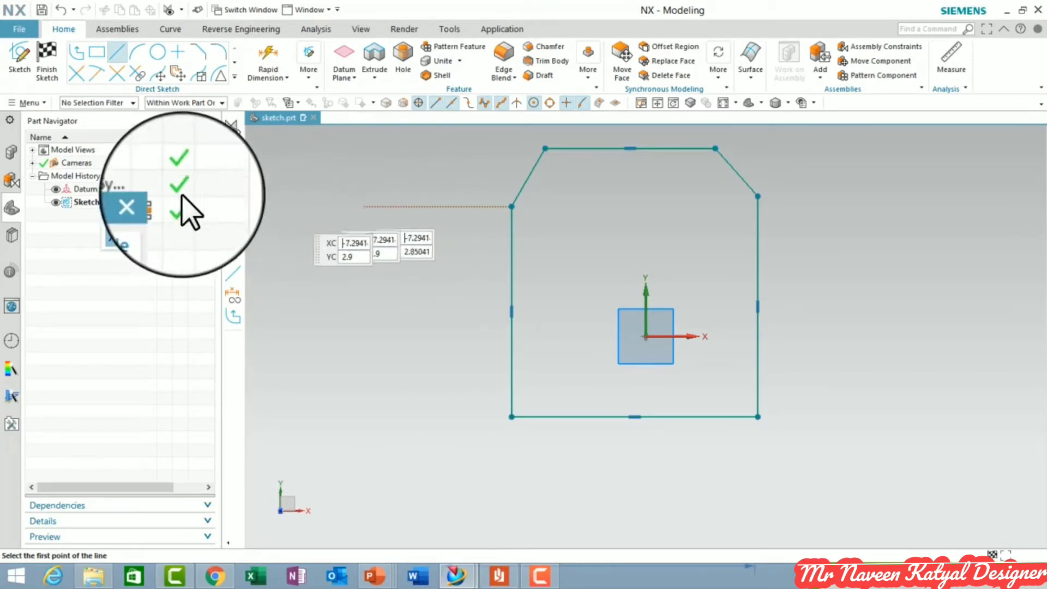
{"action": "left_click", "coordinate": [155, 201]}
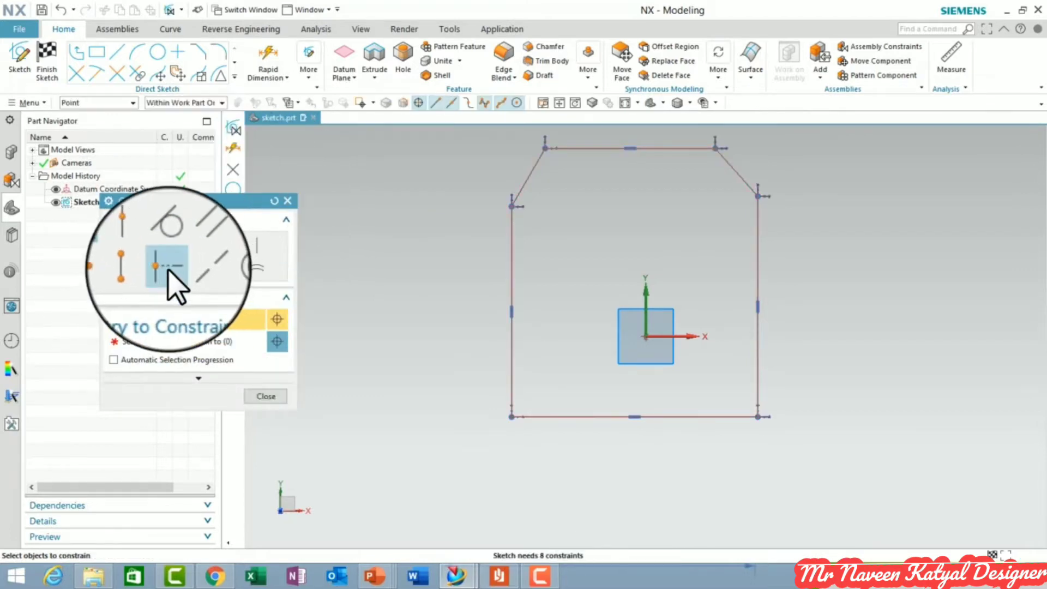
Apply a Midpoint constraint between the base line and the sketch origin, with Automatic Selection Progression enabled.
{"action": "left_click", "coordinate": [167, 267]}
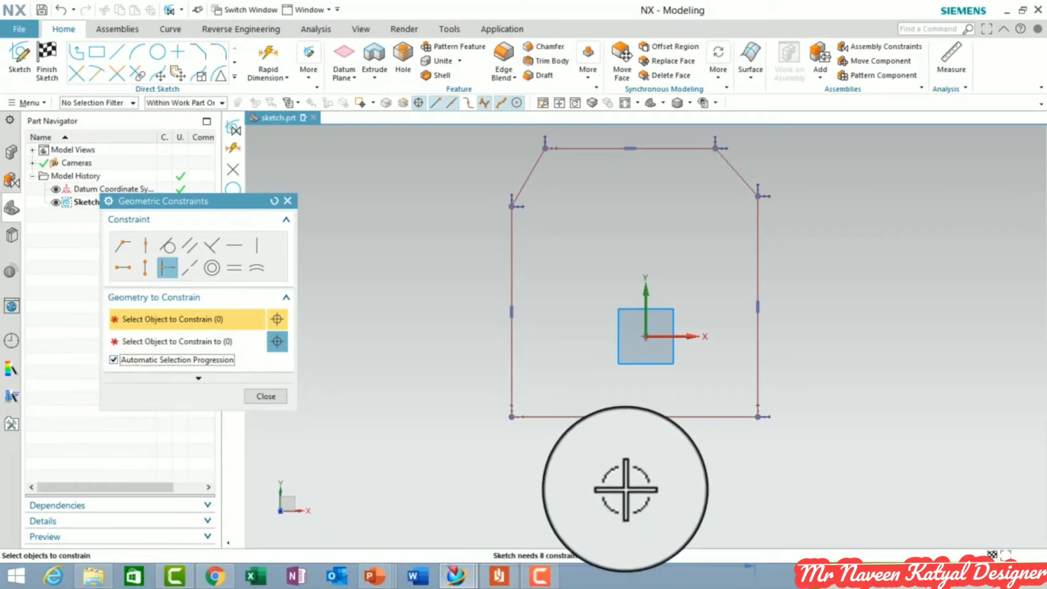
{"action": "left_click", "coordinate": [667, 419]}
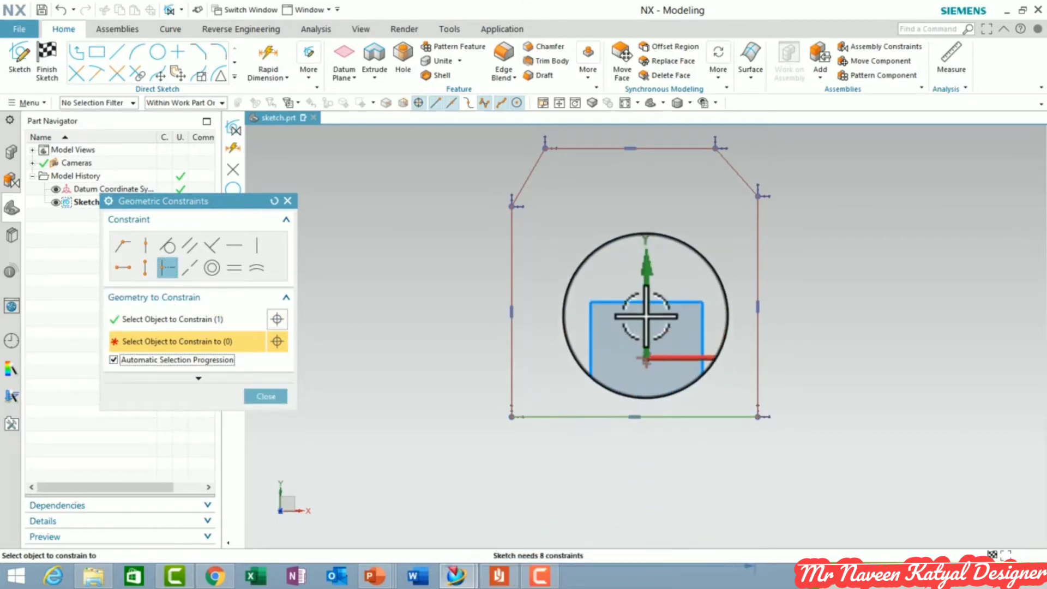
{"action": "left_click", "coordinate": [644, 335]}
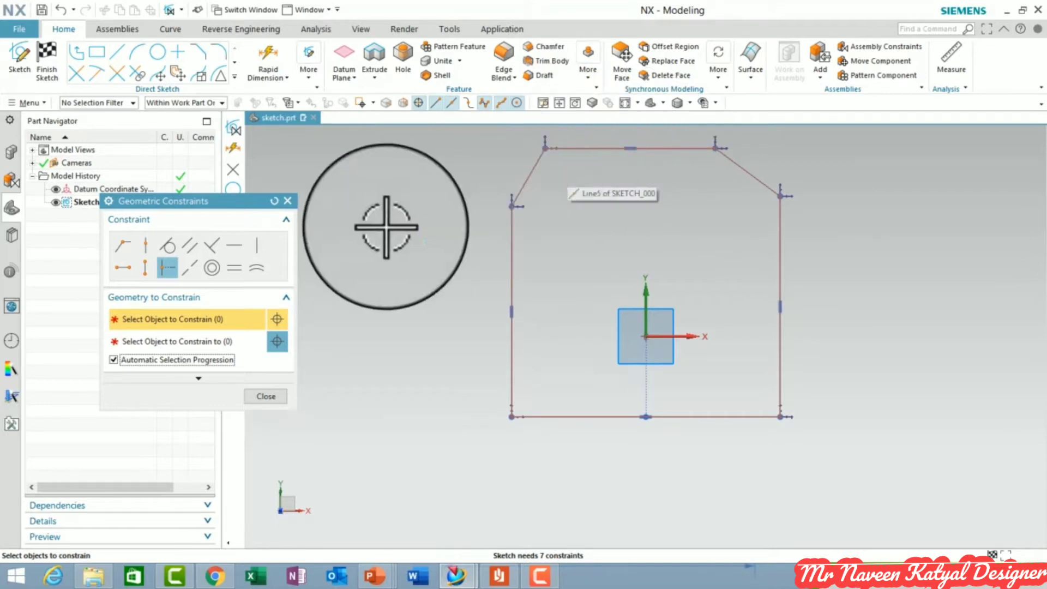
Apply a Midpoint constraint between the top horizontal line and the sketch origin.
{"action": "left_click", "coordinate": [234, 246]}
{"action": "left_click", "coordinate": [167, 267]}
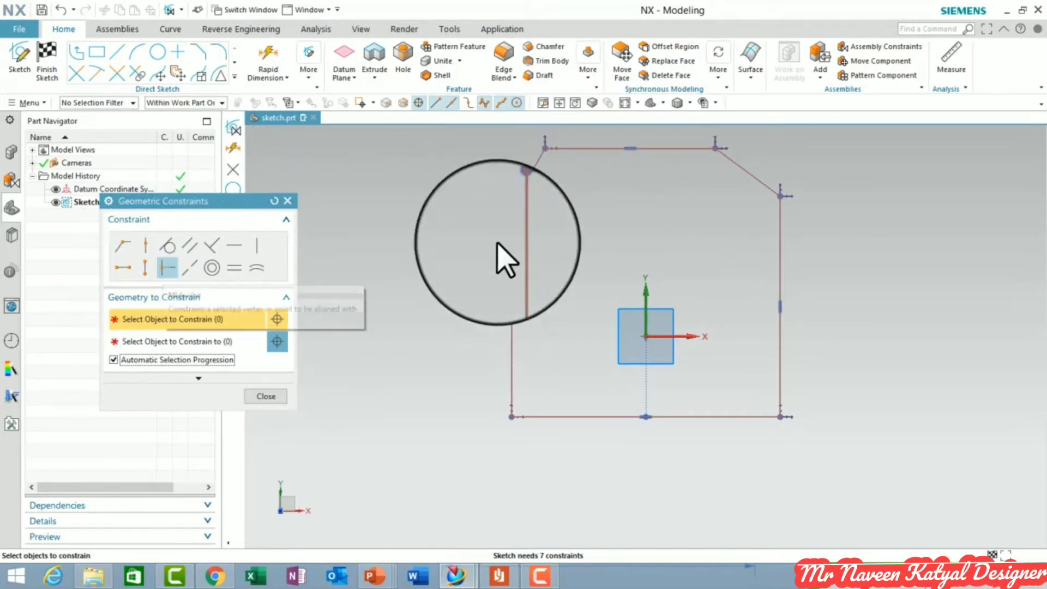
{"action": "left_click", "coordinate": [661, 147]}
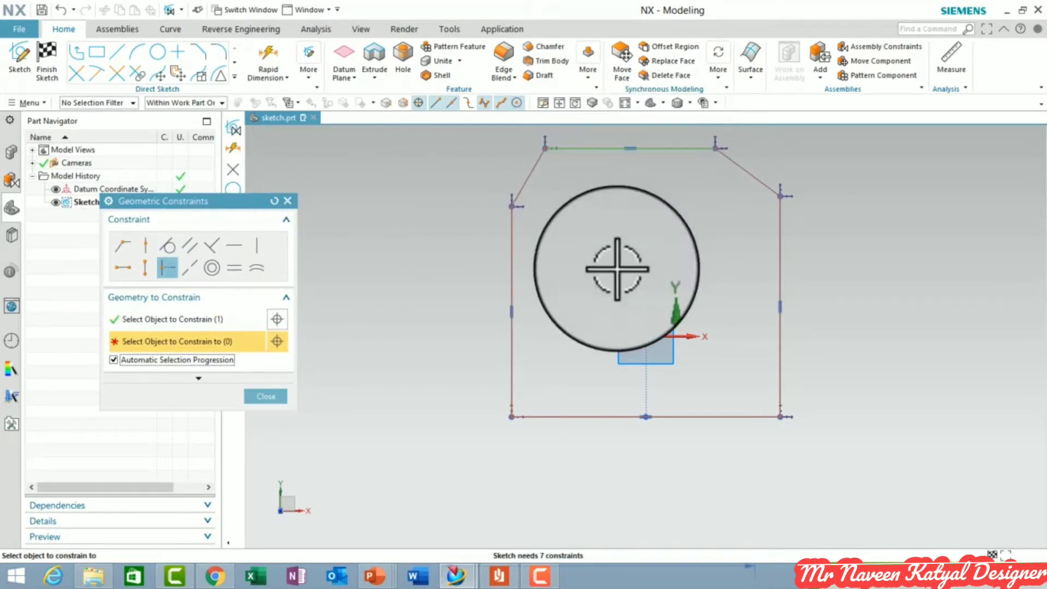
{"action": "left_click", "coordinate": [645, 336]}
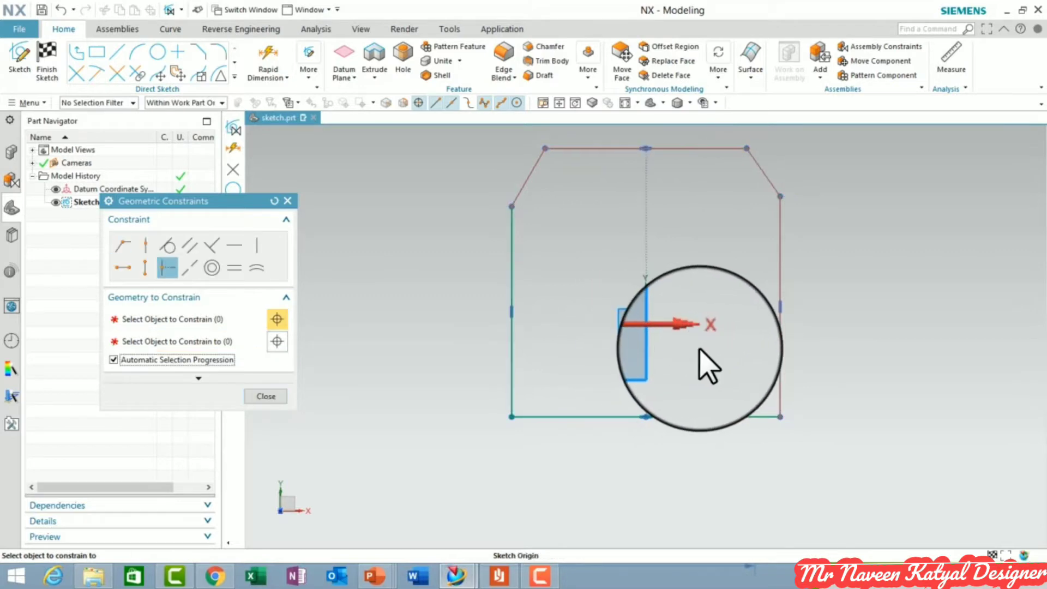
{"action": "left_click", "coordinate": [269, 405]}
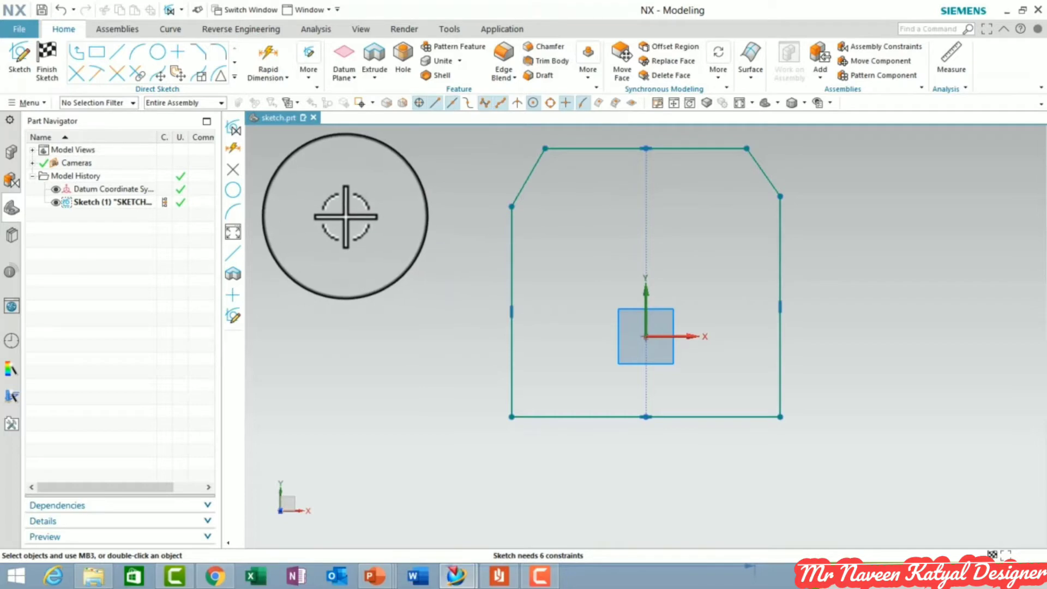
Add a Rapid Dimension between the top line's two endpoints and place it above the line.
{"action": "left_click", "coordinate": [223, 228]}
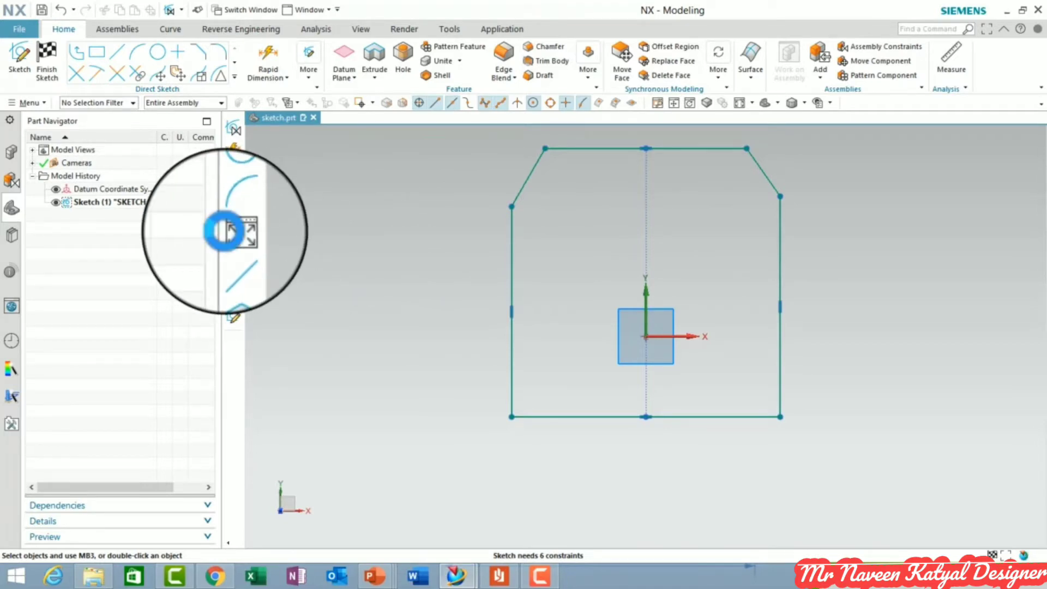
{"action": "left_click", "coordinate": [224, 229]}
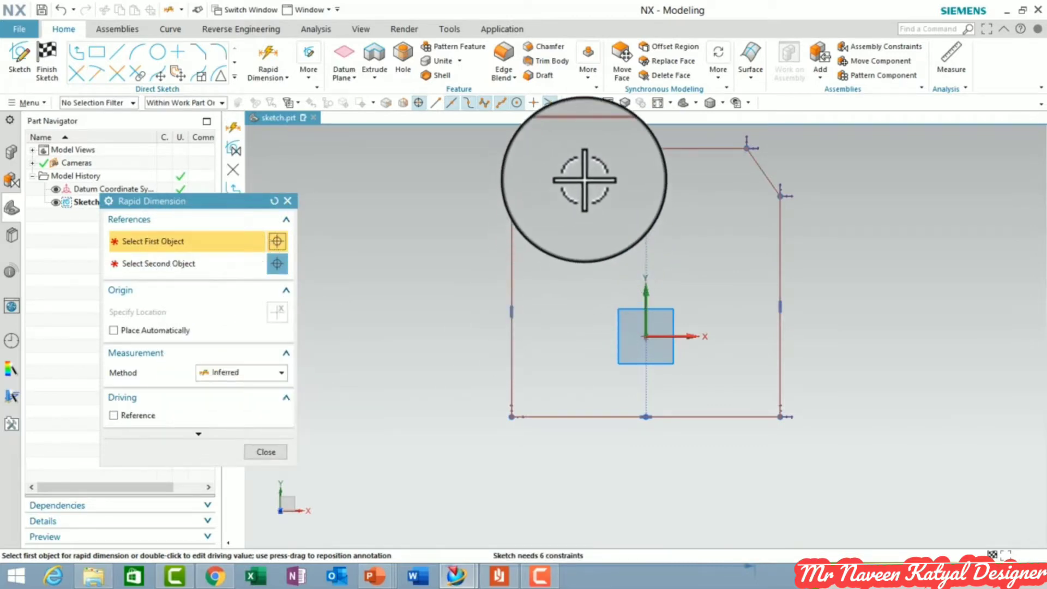
{"action": "left_click", "coordinate": [544, 147]}
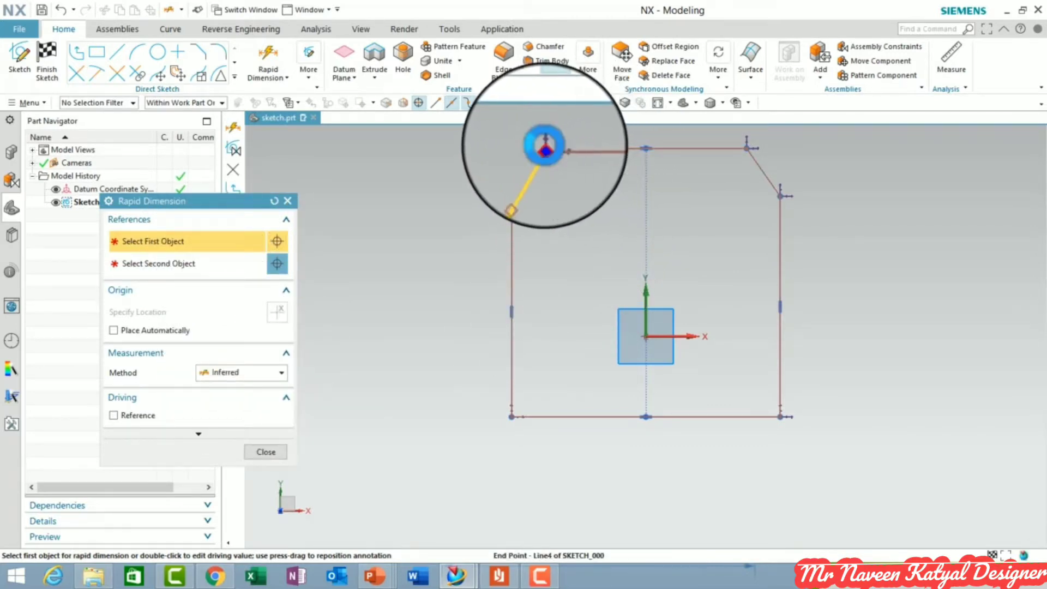
{"action": "left_click", "coordinate": [746, 147]}
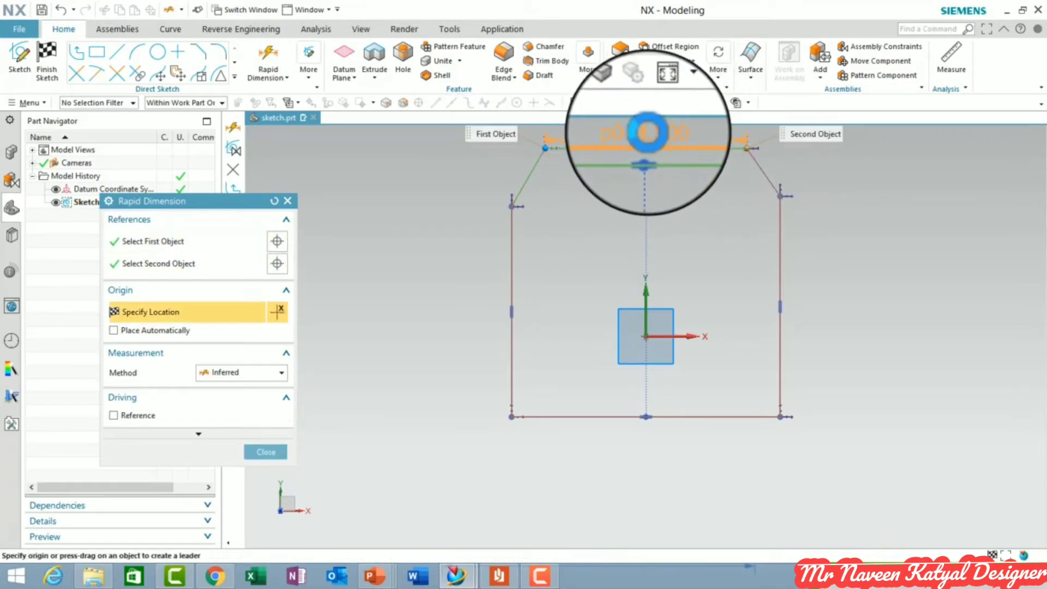
{"action": "left_click", "coordinate": [647, 132]}
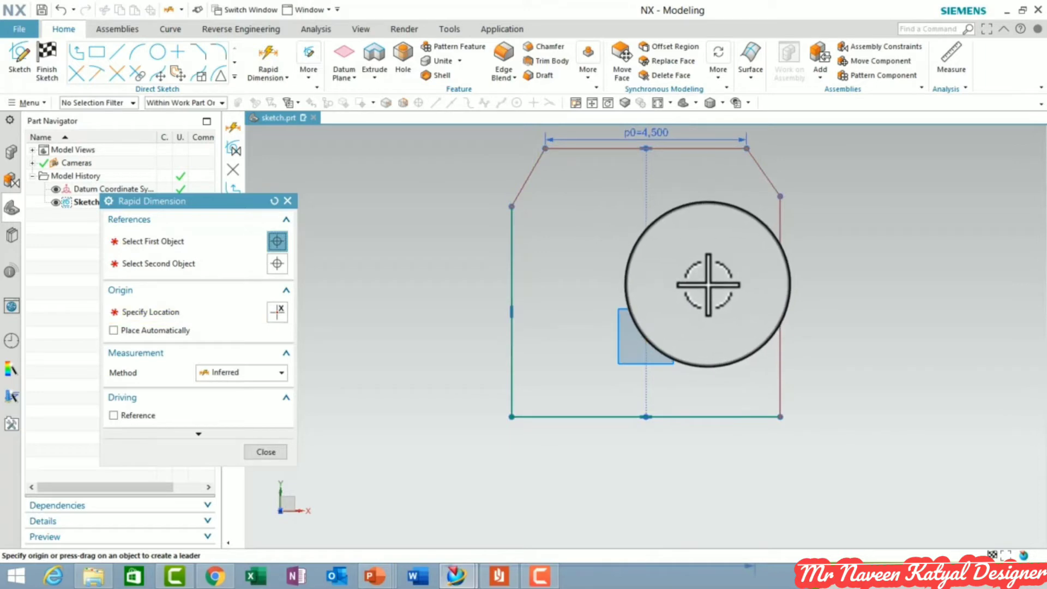
{"action": "scroll", "coordinate": [694, 143], "scroll_direction": "up", "scroll_amount": 3}
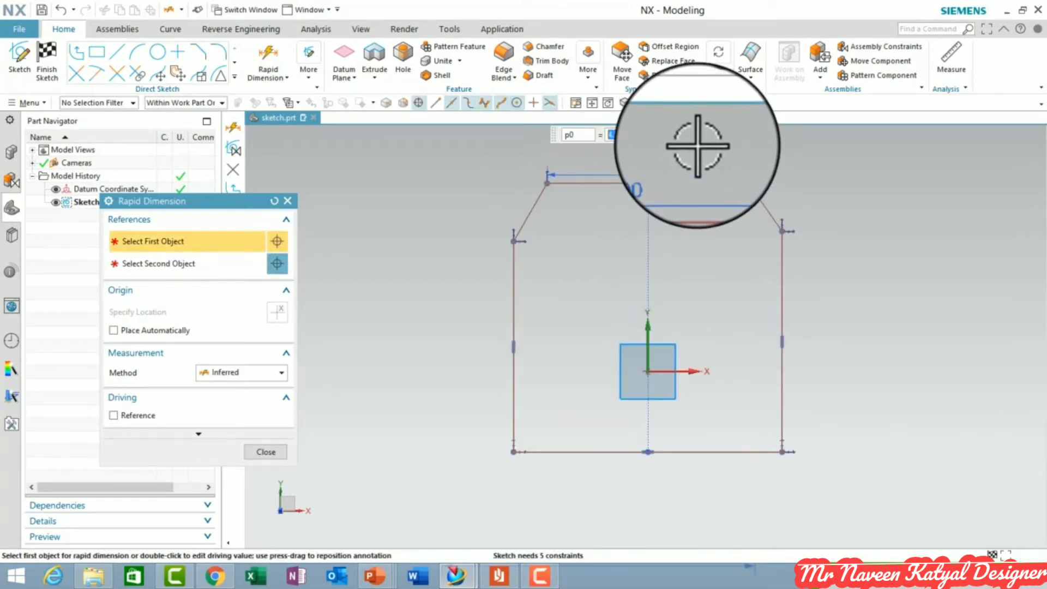
{"action": "left_click_drag", "start_coordinate": [622, 187], "coordinate": [627, 170]}
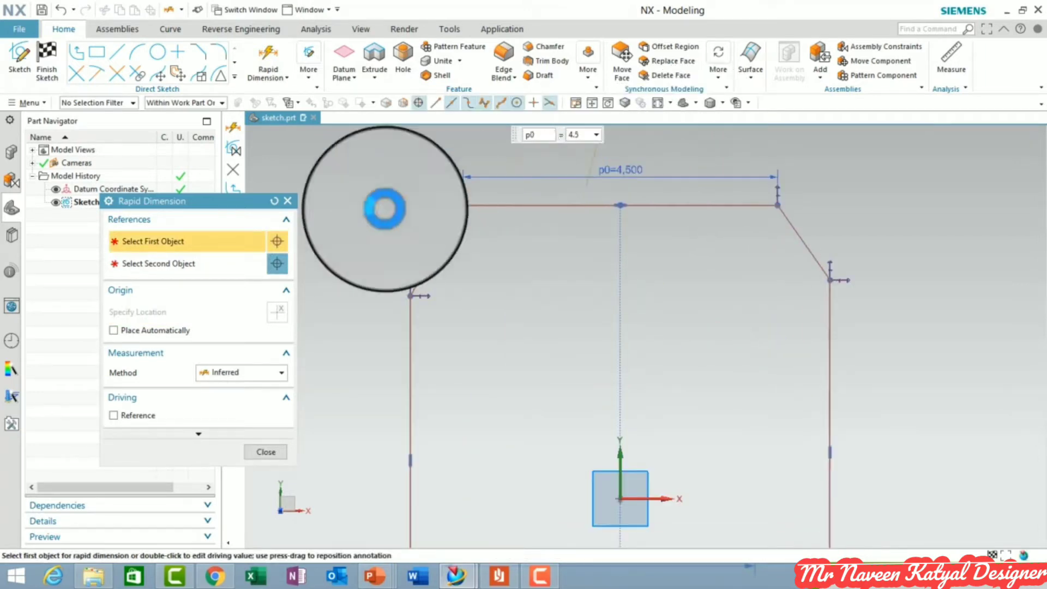
{"action": "left_click", "coordinate": [267, 457]}
Add a Rapid Dimension for the base line's horizontal length and place it below the line.
{"action": "scroll", "coordinate": [569, 190], "scroll_direction": "down", "scroll_amount": 3}
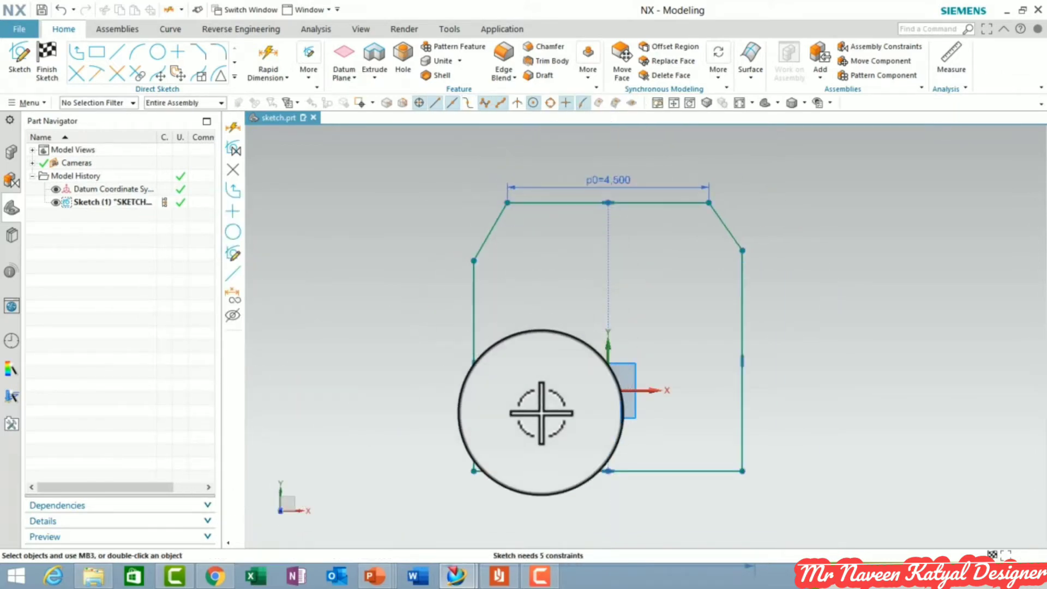
{"action": "key", "text": "d"}
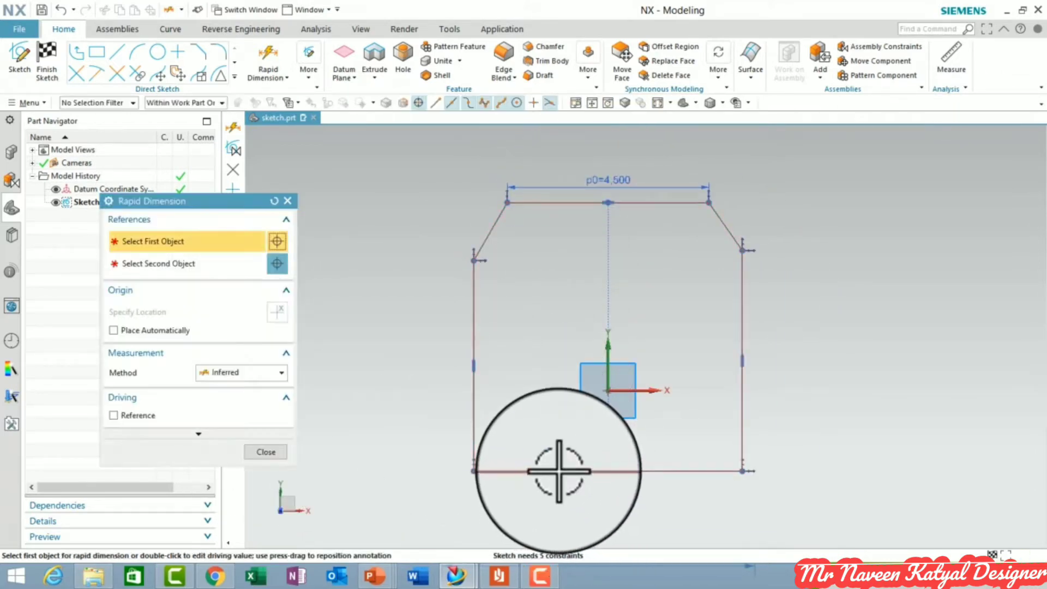
{"action": "left_click", "coordinate": [557, 475]}
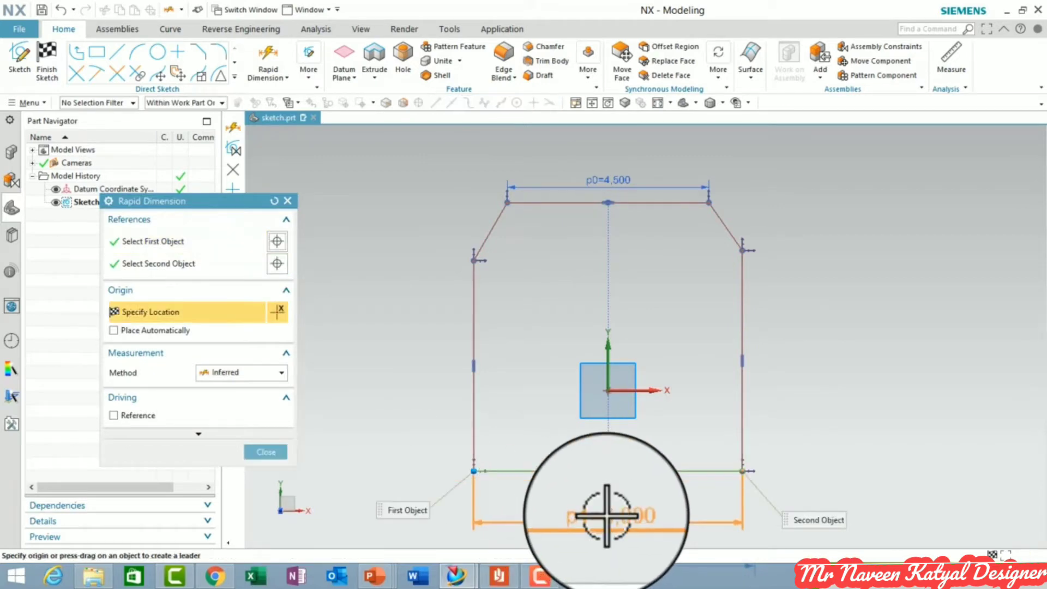
{"action": "left_click", "coordinate": [605, 508]}
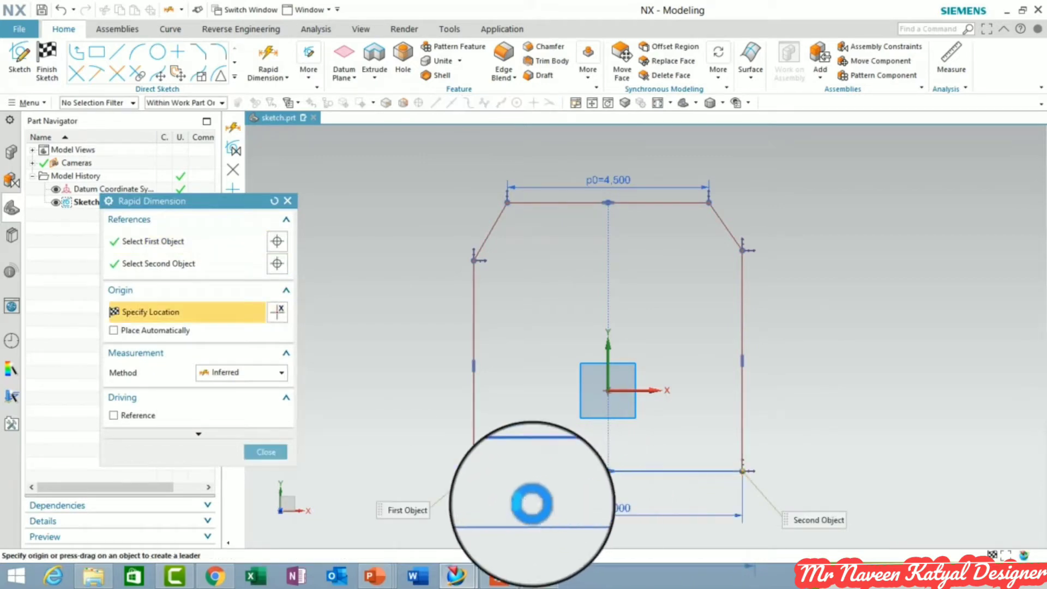
{"action": "left_click", "coordinate": [271, 452]}
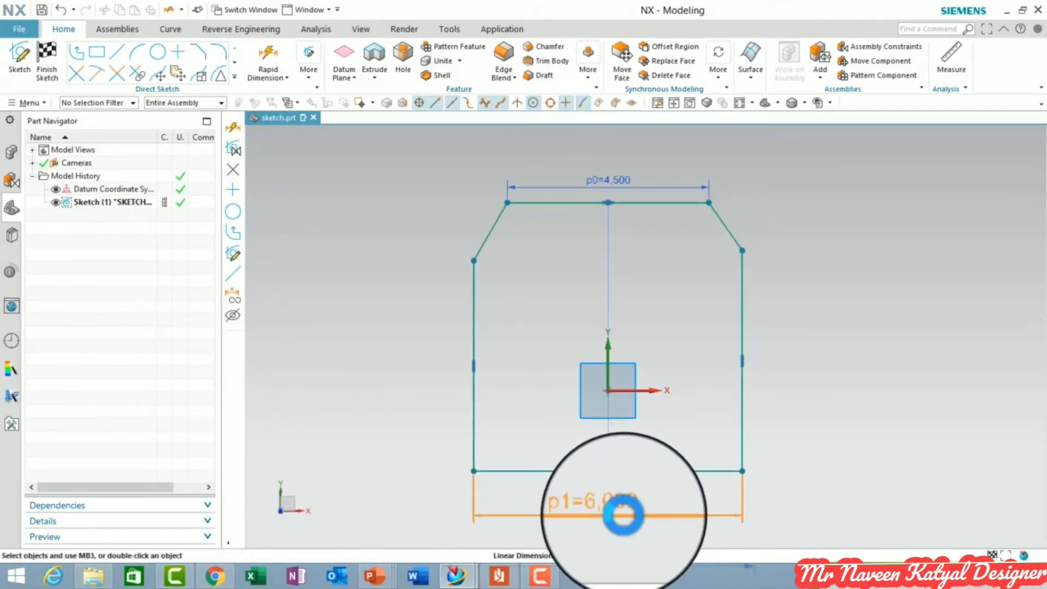
Set the base line's linear dimension to 110.5 in.
{"action": "double_click", "coordinate": [623, 508]}
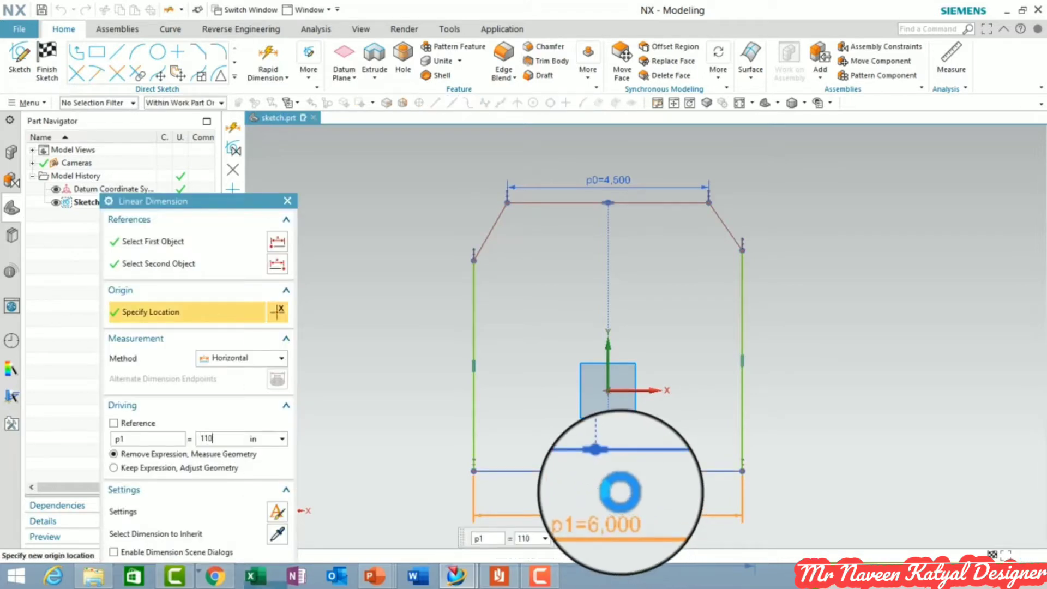
{"action": "key", "text": "Return"}
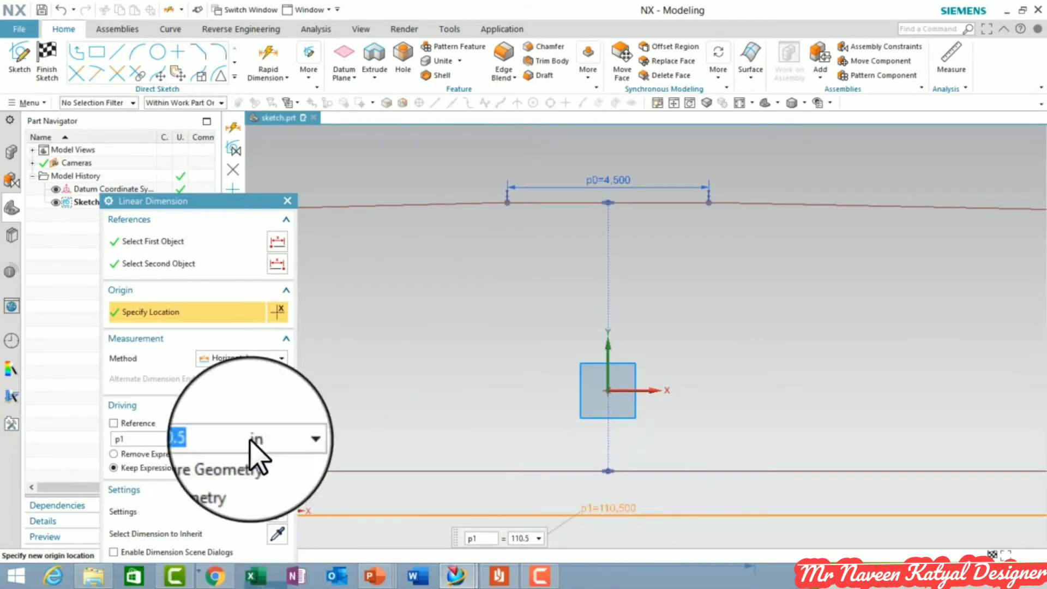
{"action": "left_click", "coordinate": [287, 200]}
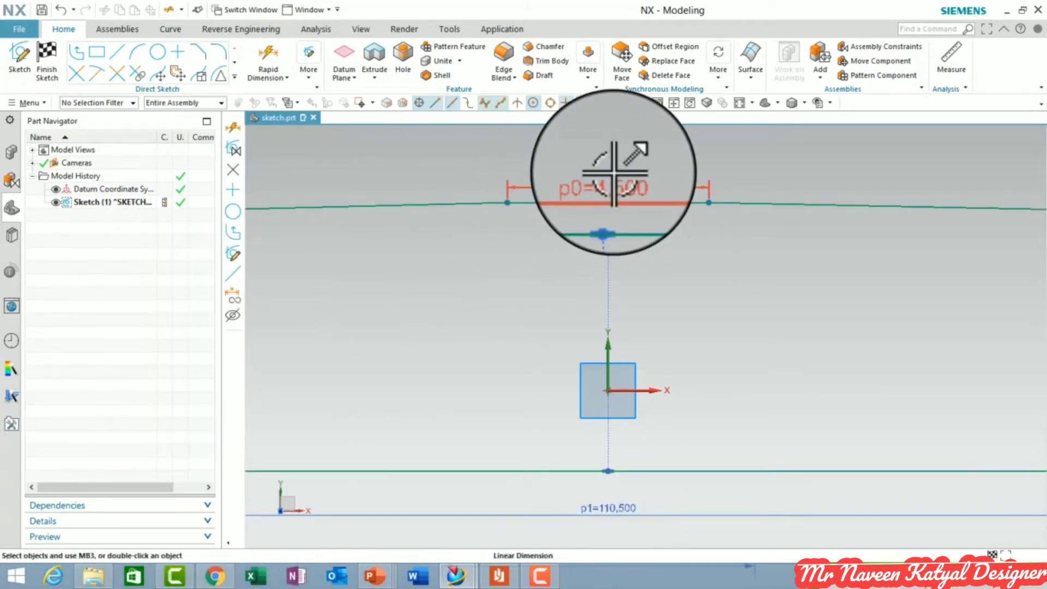
Set the top horizontal line's linear dimension to 77.5 in.
{"action": "left_click", "coordinate": [611, 174]}
{"action": "double_click", "coordinate": [612, 174]}
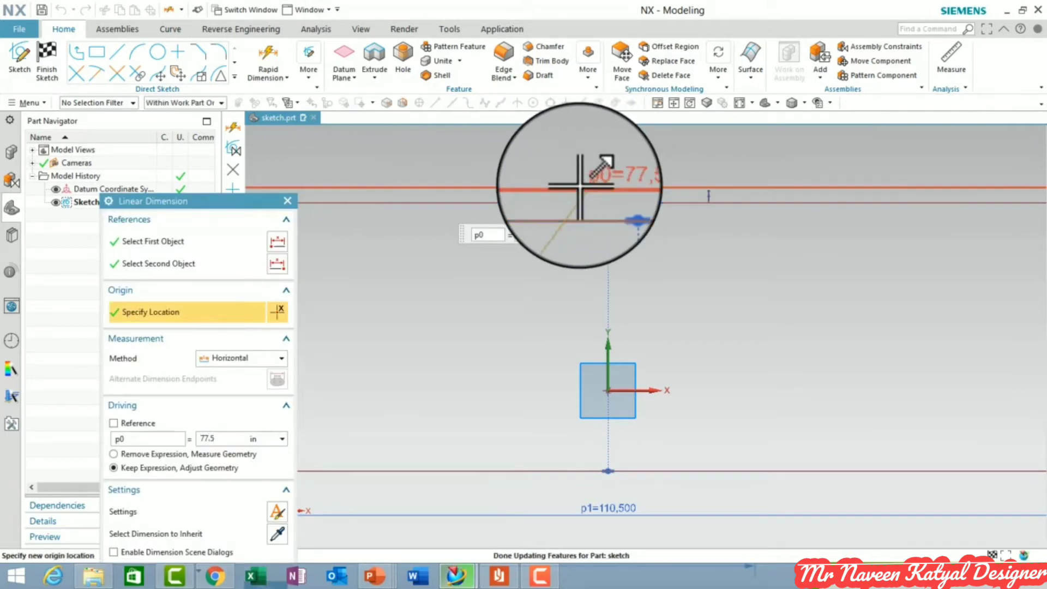
{"action": "left_click", "coordinate": [579, 186]}
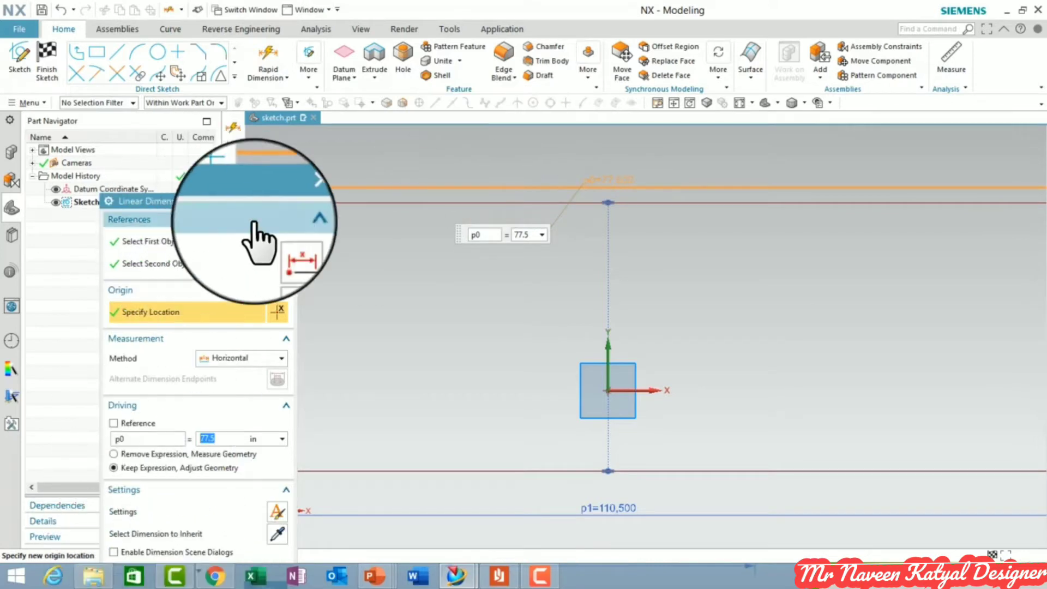
{"action": "left_click", "coordinate": [285, 199]}
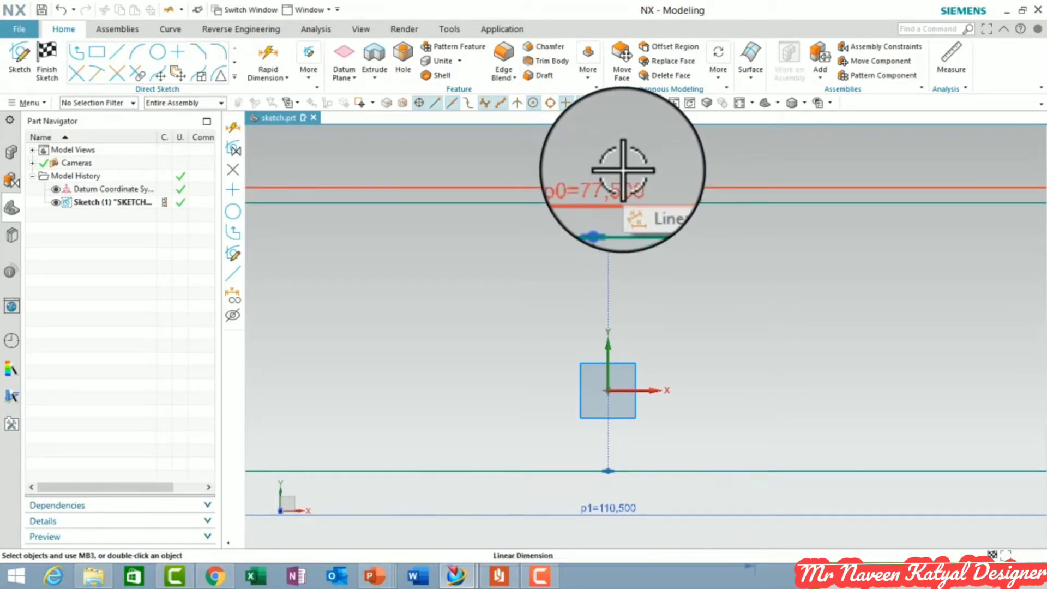
Add a Rapid Dimension between the base line and the top line, place it outside the profile, and set the overall height to 138.8.
{"action": "key", "text": "ctrl+f"}
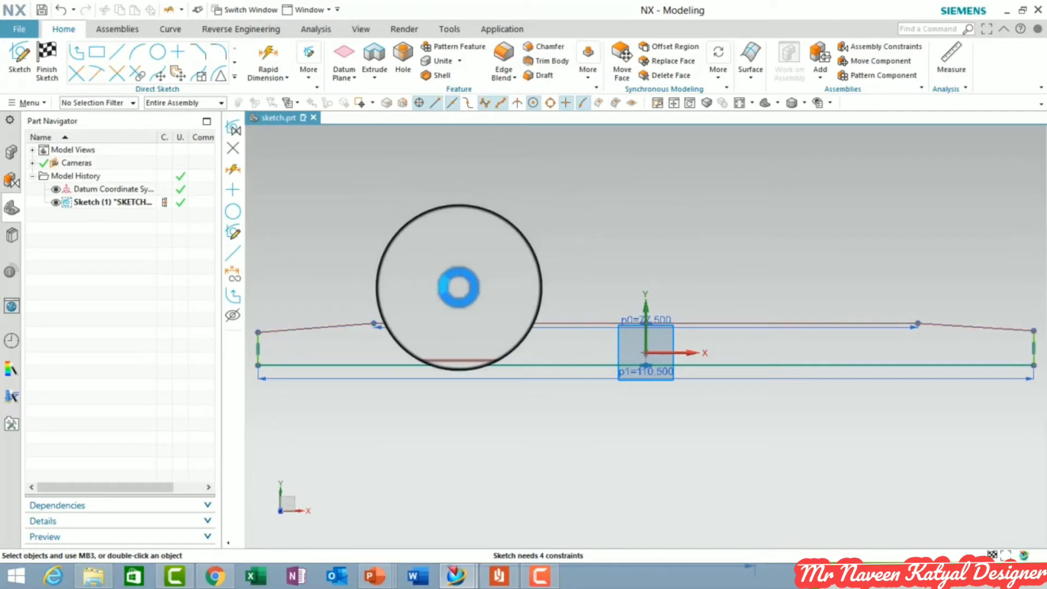
{"action": "key", "text": "d"}
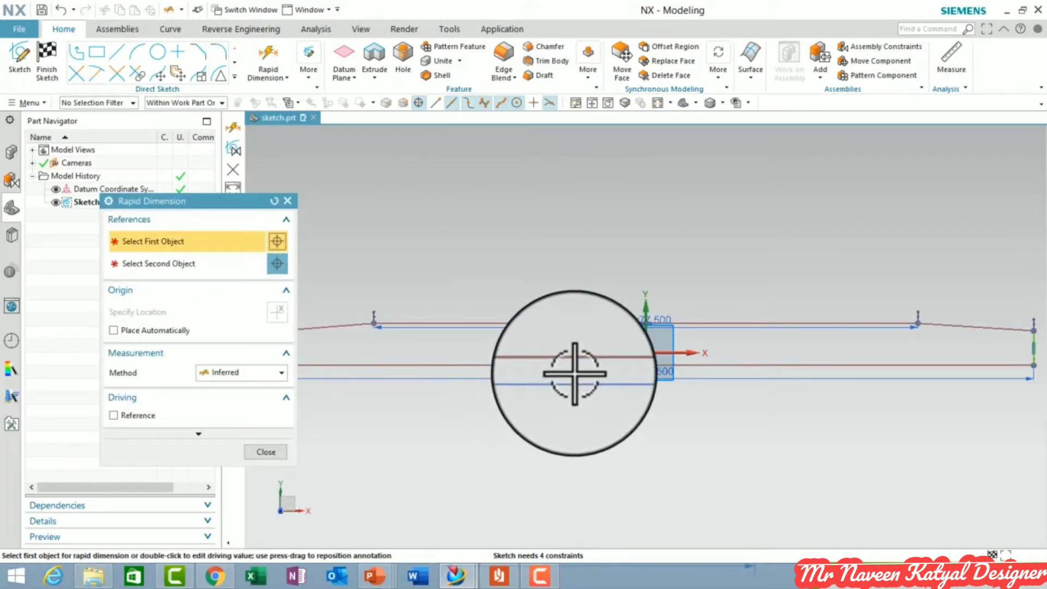
{"action": "left_click", "coordinate": [574, 361]}
{"action": "left_click", "coordinate": [579, 322]}
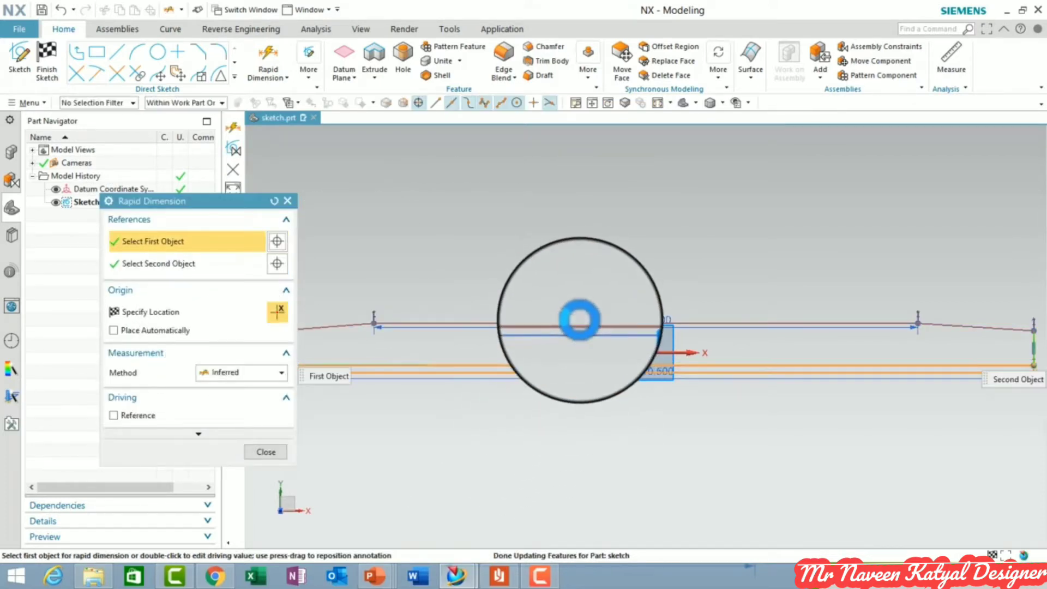
{"action": "left_click", "coordinate": [554, 273]}
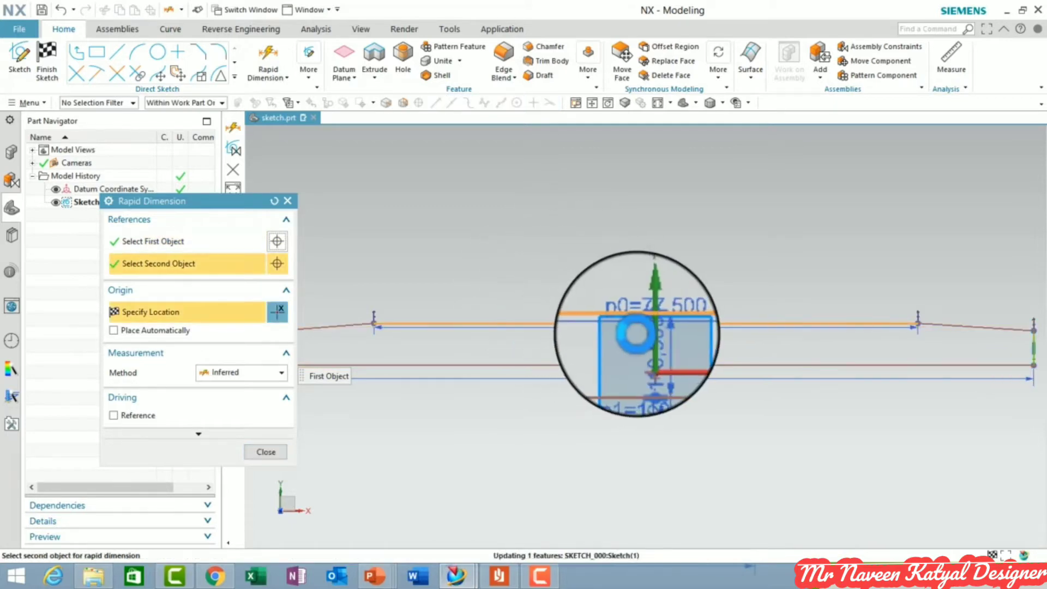
{"action": "left_click", "coordinate": [637, 333]}
{"action": "scroll", "coordinate": [637, 333], "scroll_direction": "down", "scroll_amount": 5}
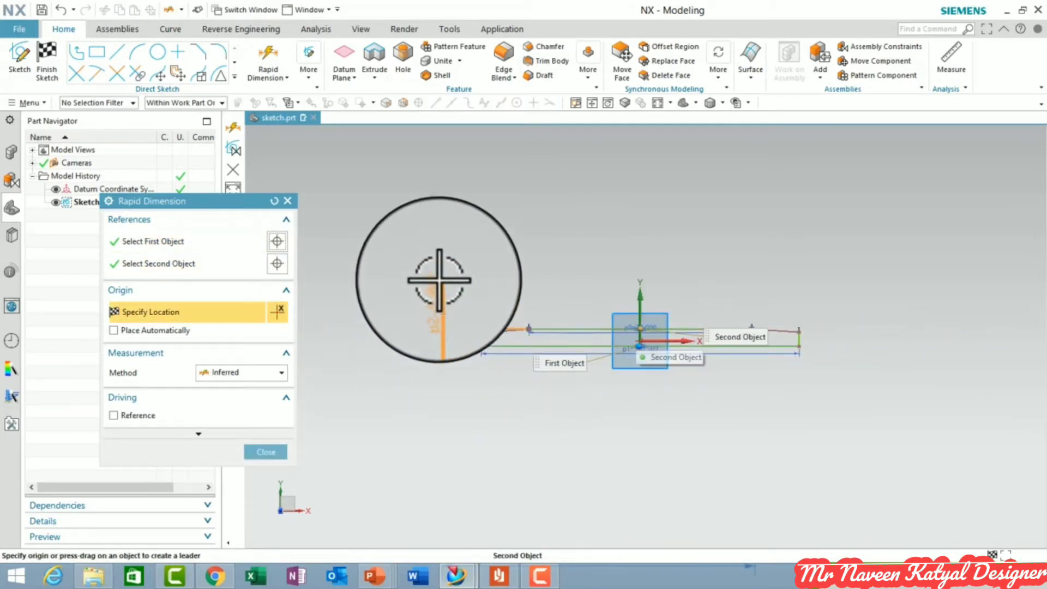
{"action": "left_click", "coordinate": [432, 299]}
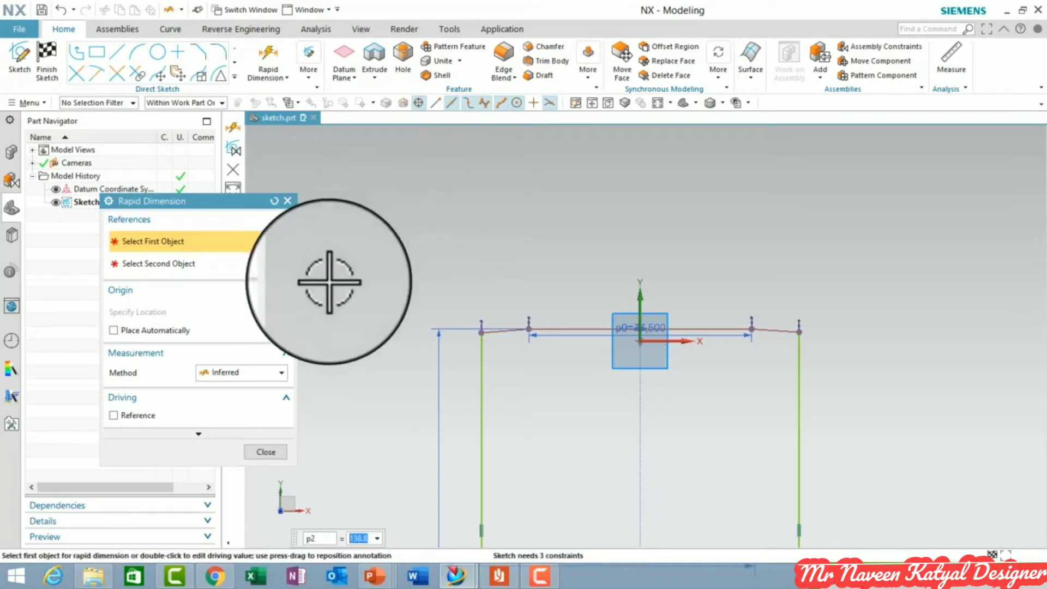
{"action": "left_click", "coordinate": [266, 451]}
Fit the whole profile in the view and pull its top line upward to make both corner slants steeper.
{"action": "scroll", "coordinate": [579, 267], "scroll_direction": "down", "scroll_amount": 2}
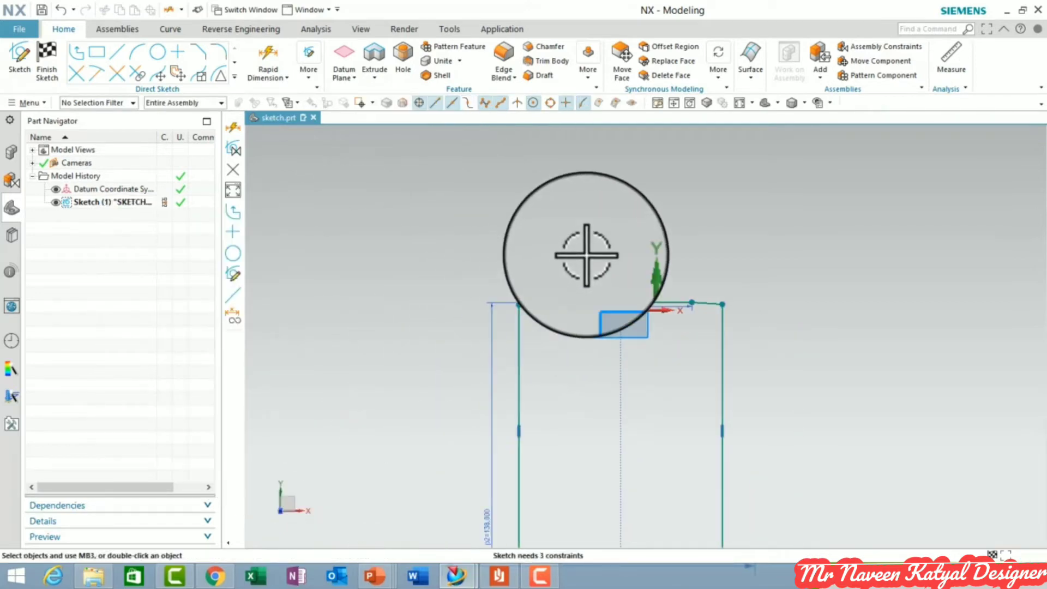
{"action": "left_click", "coordinate": [739, 103]}
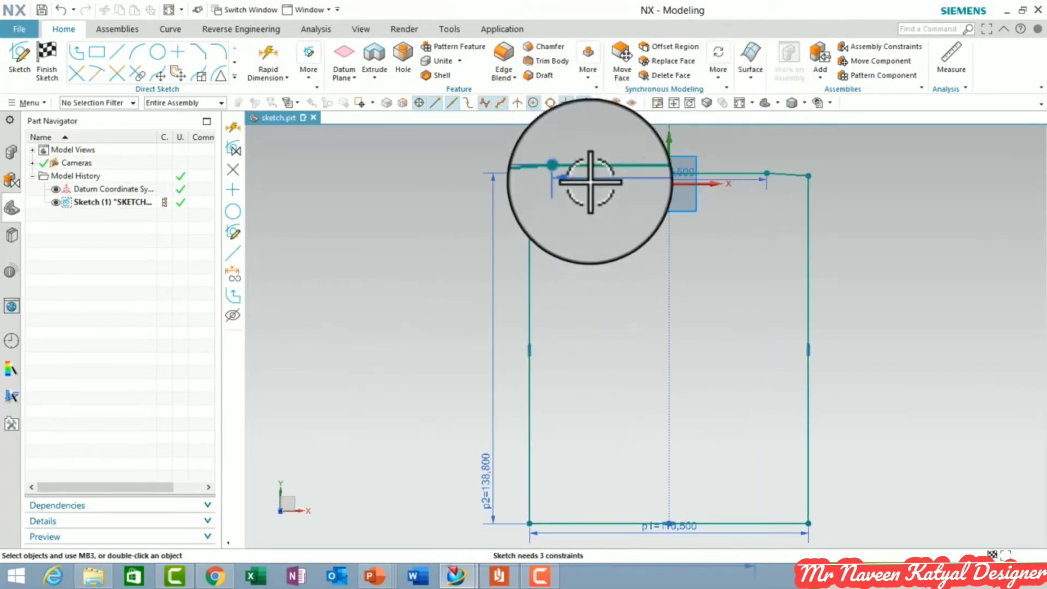
{"action": "left_click_drag", "start_coordinate": [570, 175], "coordinate": [571, 146]}
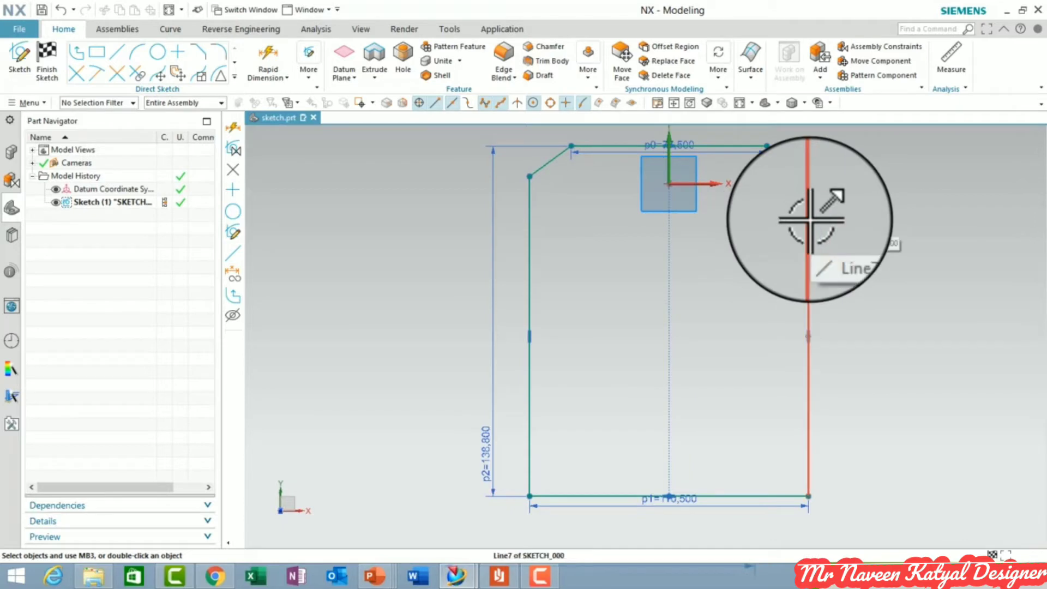
{"action": "left_click", "coordinate": [809, 220]}
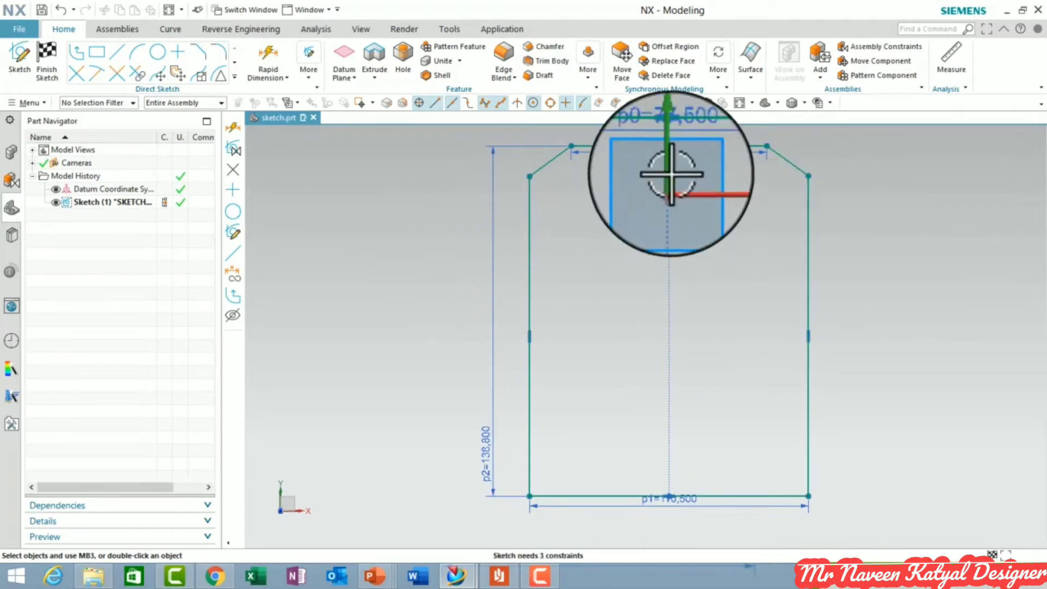
{"action": "mouse_move", "coordinate": [571, 144]}
{"action": "left_mouse_down"}
{"action": "mouse_move", "coordinate": [607, 159]}
{"action": "mouse_move", "coordinate": [605, 133]}
{"action": "mouse_move", "coordinate": [616, 147]}
{"action": "mouse_move", "coordinate": [621, 136]}
{"action": "mouse_move", "coordinate": [694, 132]}
{"action": "left_mouse_up"}
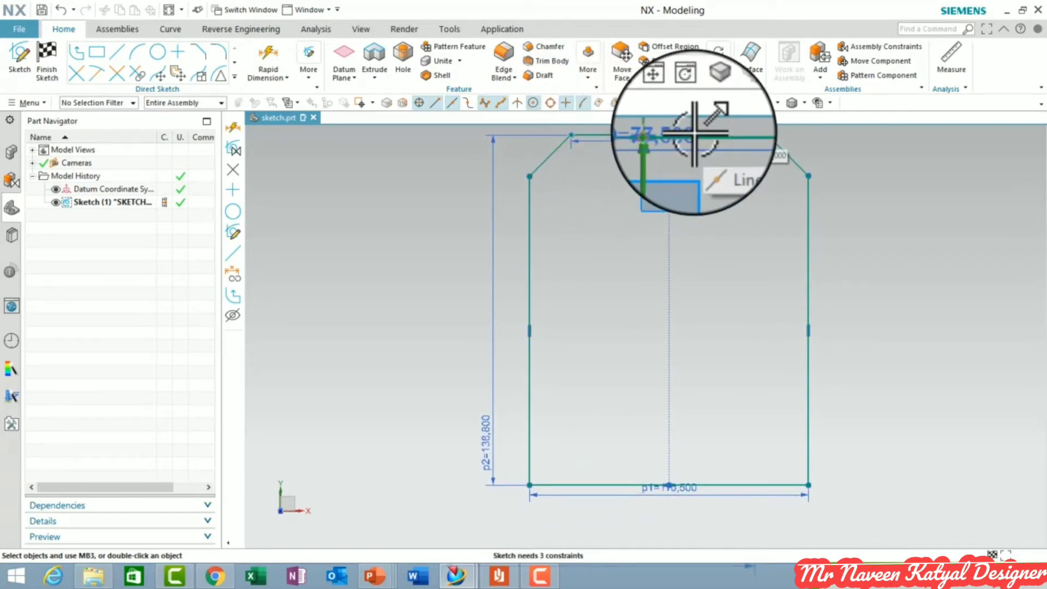
Reposition the 77.5 width dimension just above the top horizontal line.
{"action": "scroll", "coordinate": [676, 163], "scroll_direction": "down", "scroll_amount": 2}
{"action": "scroll", "coordinate": [678, 194], "scroll_direction": "up", "scroll_amount": 4}
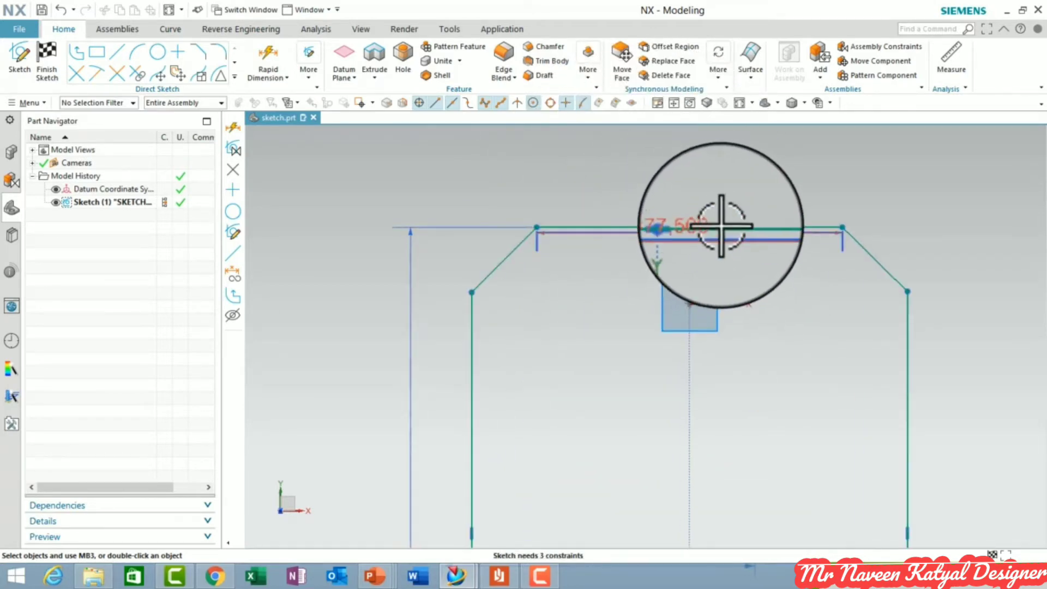
{"action": "mouse_move", "coordinate": [710, 218]}
{"action": "left_mouse_down"}
{"action": "mouse_move", "coordinate": [696, 203]}
{"action": "mouse_move", "coordinate": [678, 293]}
{"action": "mouse_move", "coordinate": [665, 292]}
{"action": "mouse_move", "coordinate": [685, 240]}
{"action": "left_mouse_up"}
{"action": "scroll", "coordinate": [685, 240], "scroll_direction": "down", "scroll_amount": 2}
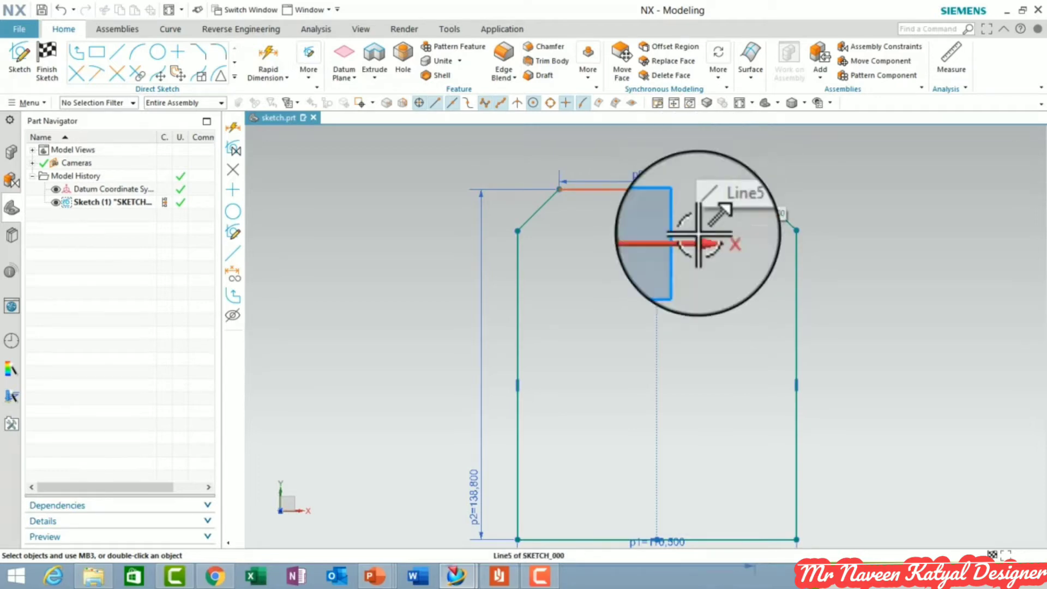
{"action": "left_click", "coordinate": [697, 189]}
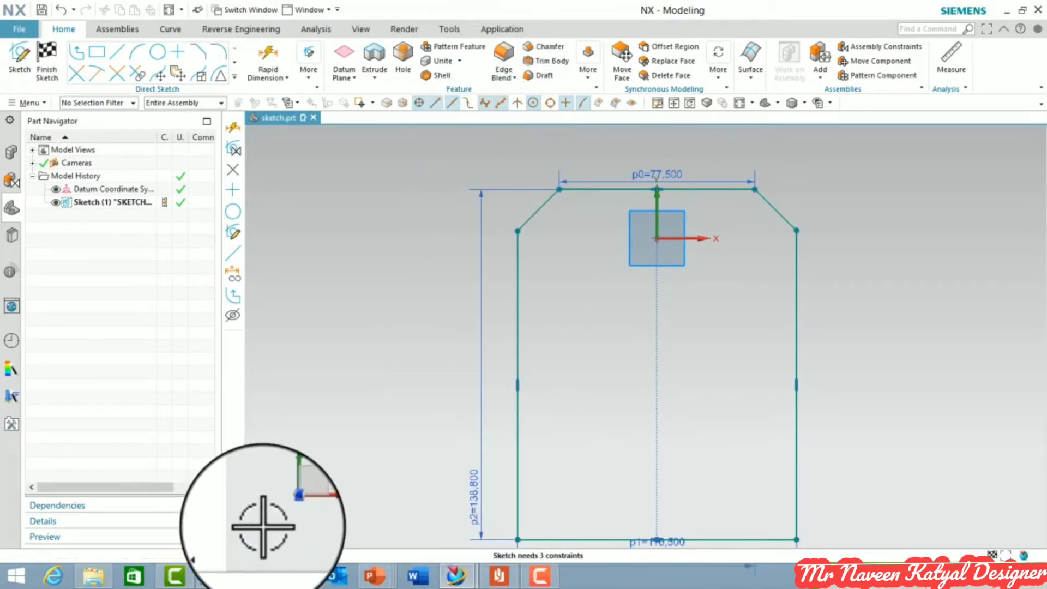
Try a Rapid Dimension of 20 between the X axis and the top line, and undo it.
{"action": "key", "text": "d"}
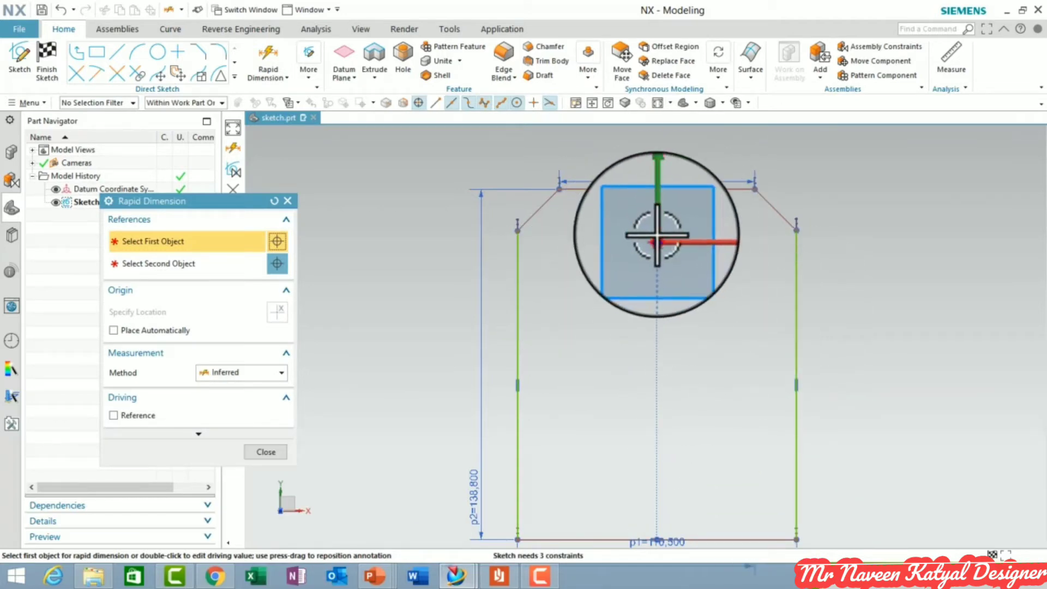
{"action": "left_click", "coordinate": [691, 238]}
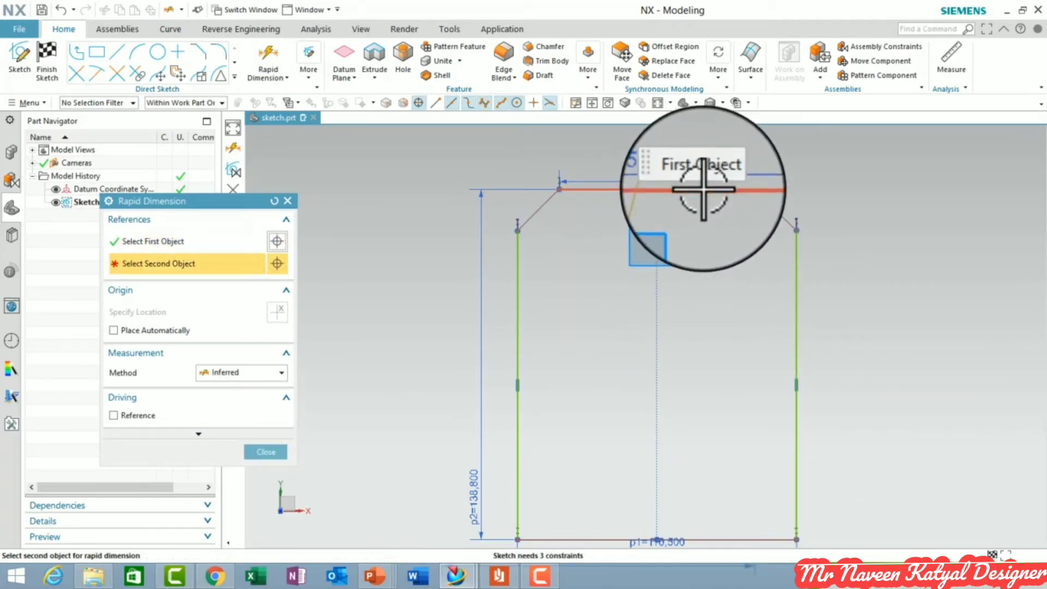
{"action": "left_click", "coordinate": [890, 163]}
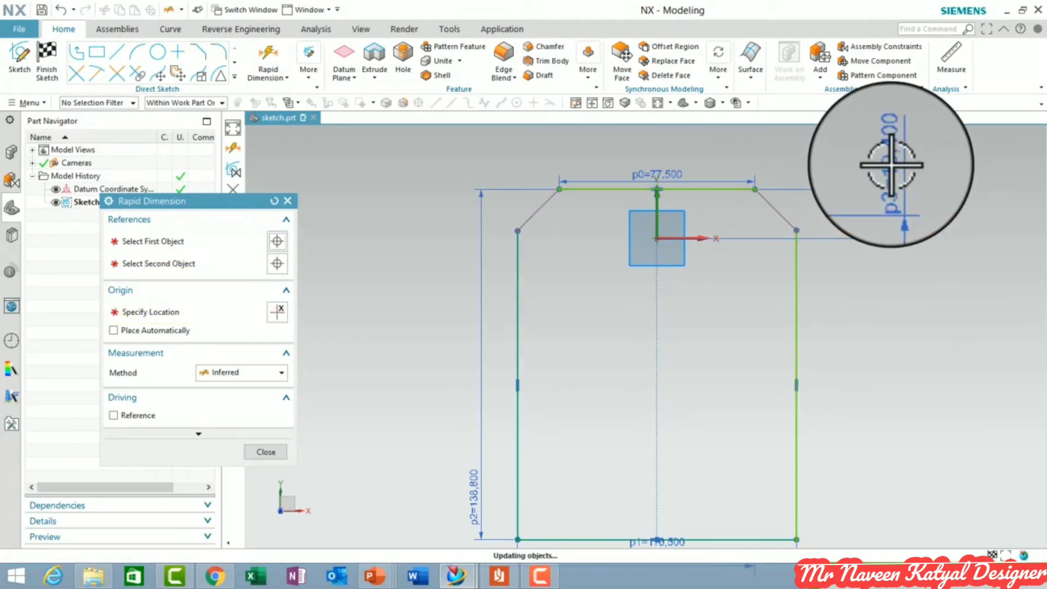
{"action": "left_click", "coordinate": [891, 164]}
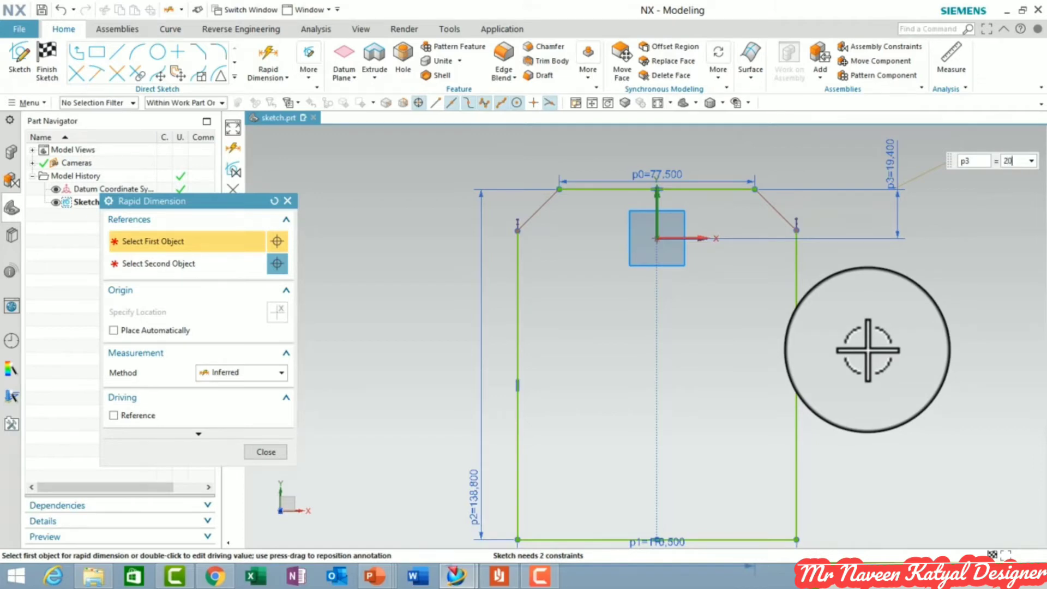
{"action": "type", "text": "20"}
{"action": "key", "text": "Return"}
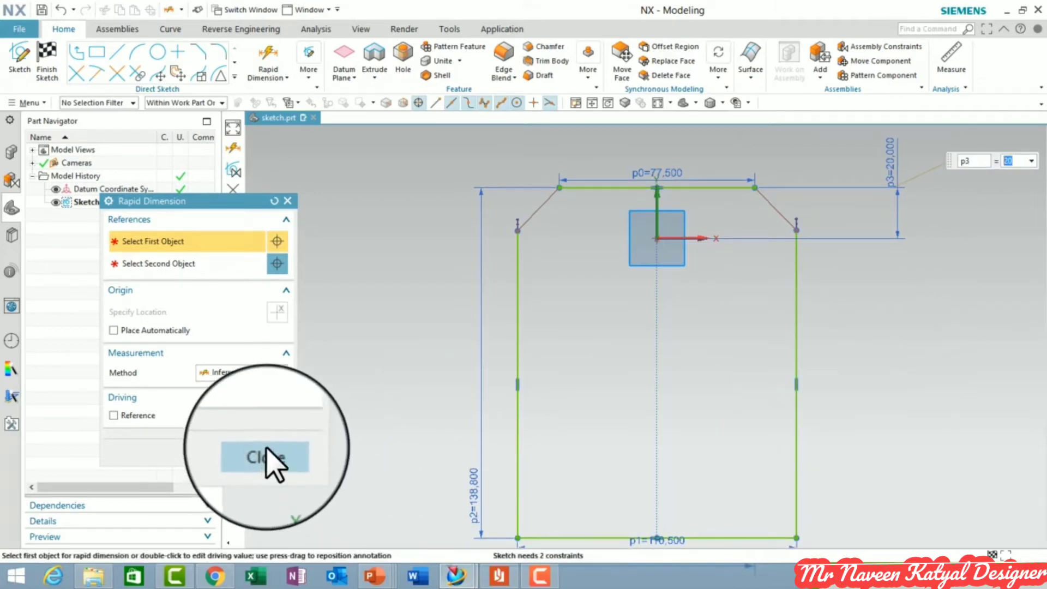
{"action": "left_click", "coordinate": [267, 457]}
{"action": "key", "text": "ctrl+z"}
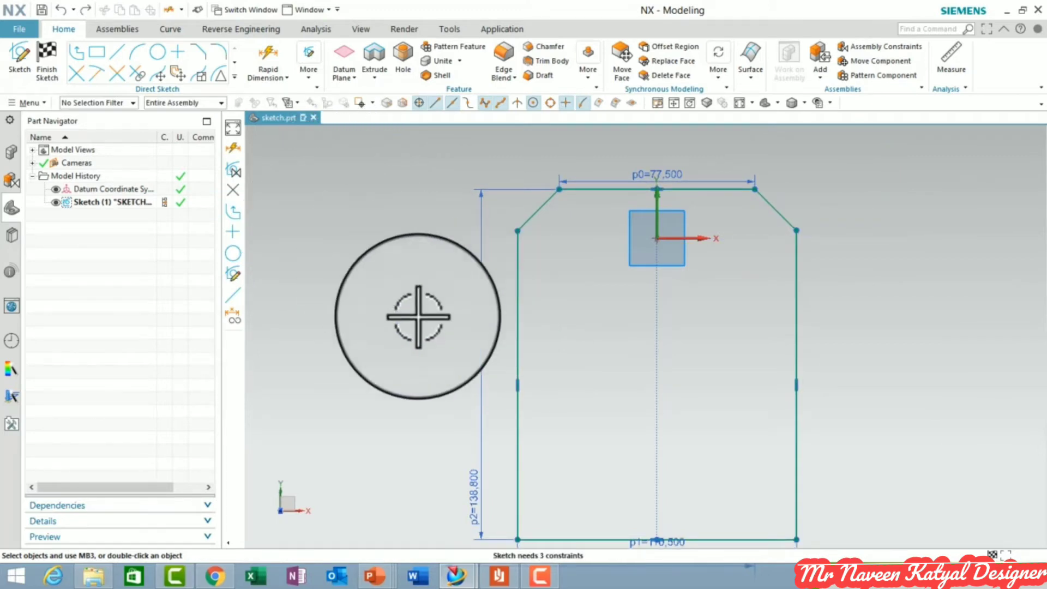
Apply a Collinear constraint between the base line and the sketch's X axis.
{"action": "key", "text": "c"}
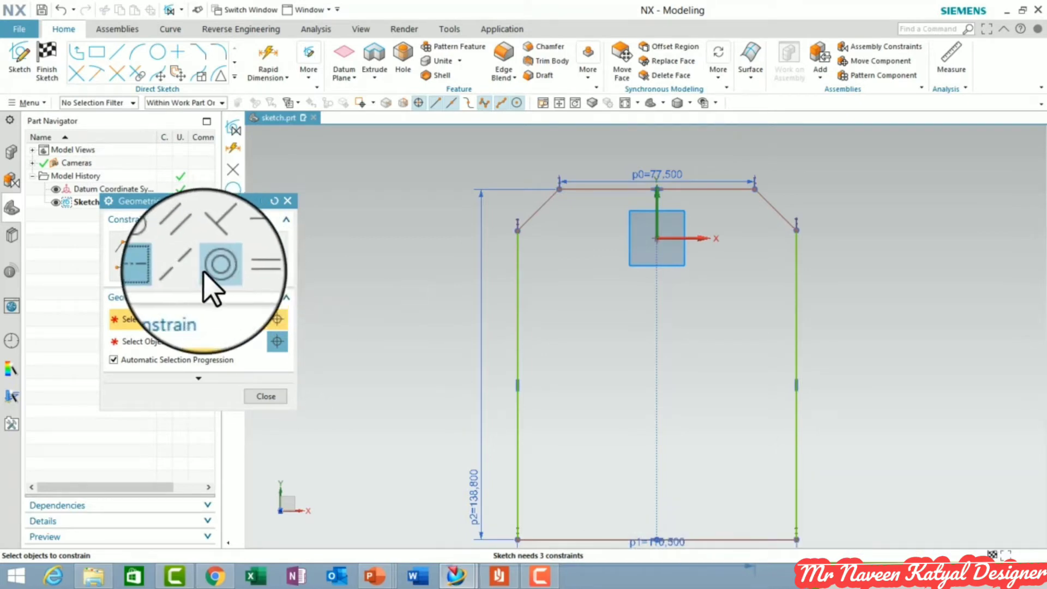
{"action": "left_click", "coordinate": [191, 269]}
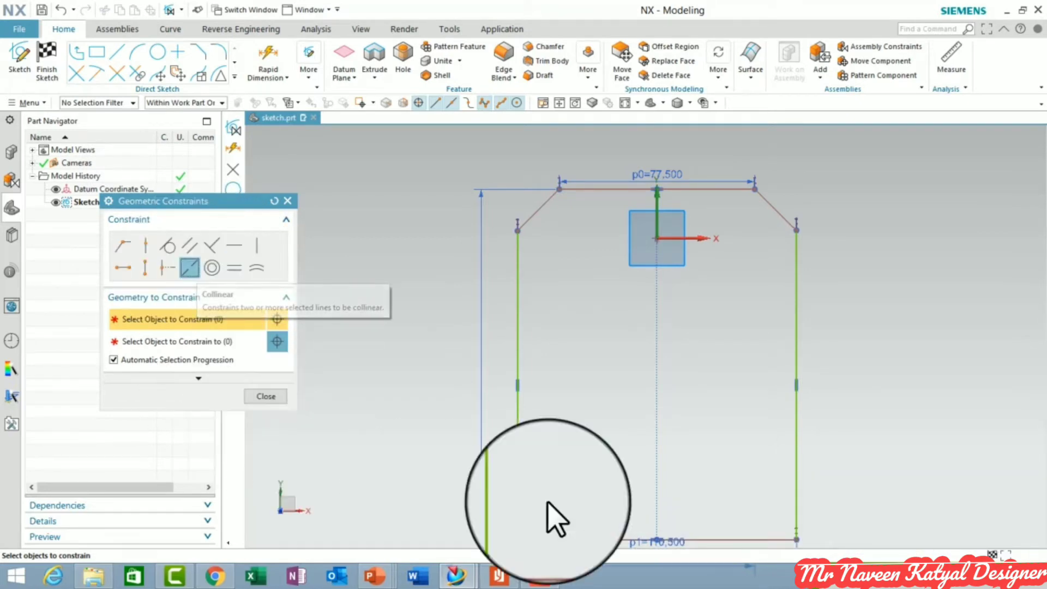
{"action": "left_click", "coordinate": [703, 540]}
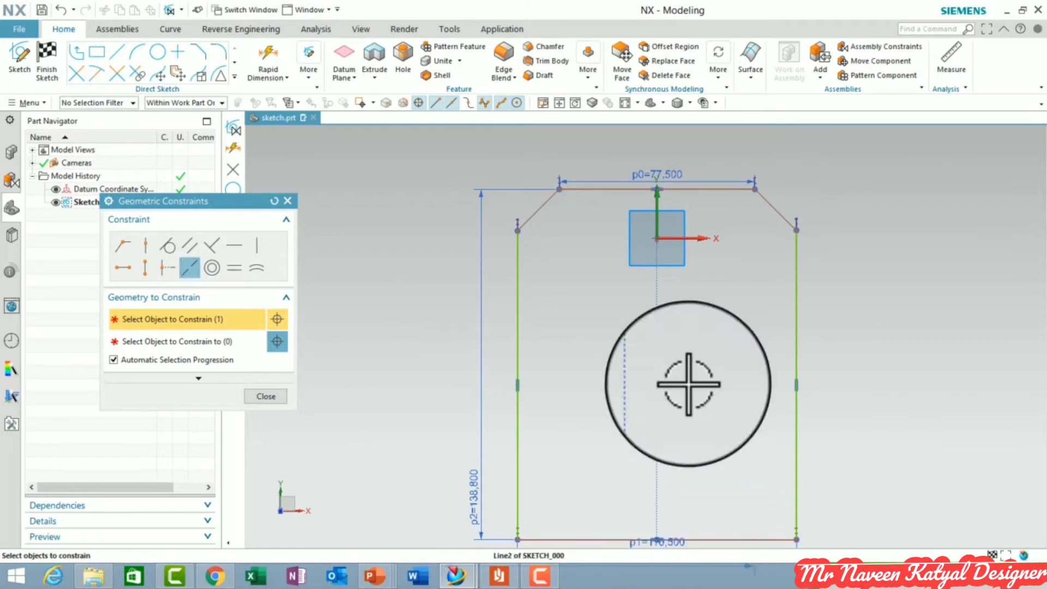
{"action": "left_click", "coordinate": [688, 238]}
{"action": "scroll", "coordinate": [666, 397], "scroll_direction": "down", "scroll_amount": 5}
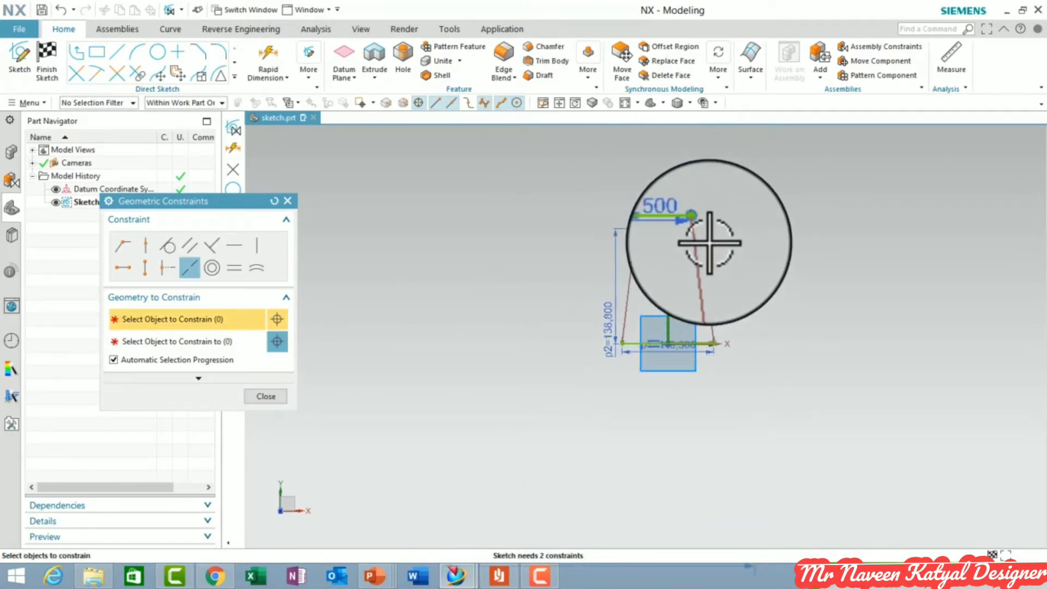
Close the constraint tool and pull the lower ends of both slanted lines upward, extending the short vertical lines at the base into tall sides.
{"action": "scroll", "coordinate": [709, 338], "scroll_direction": "up", "scroll_amount": 5}
{"action": "left_click", "coordinate": [263, 396]}
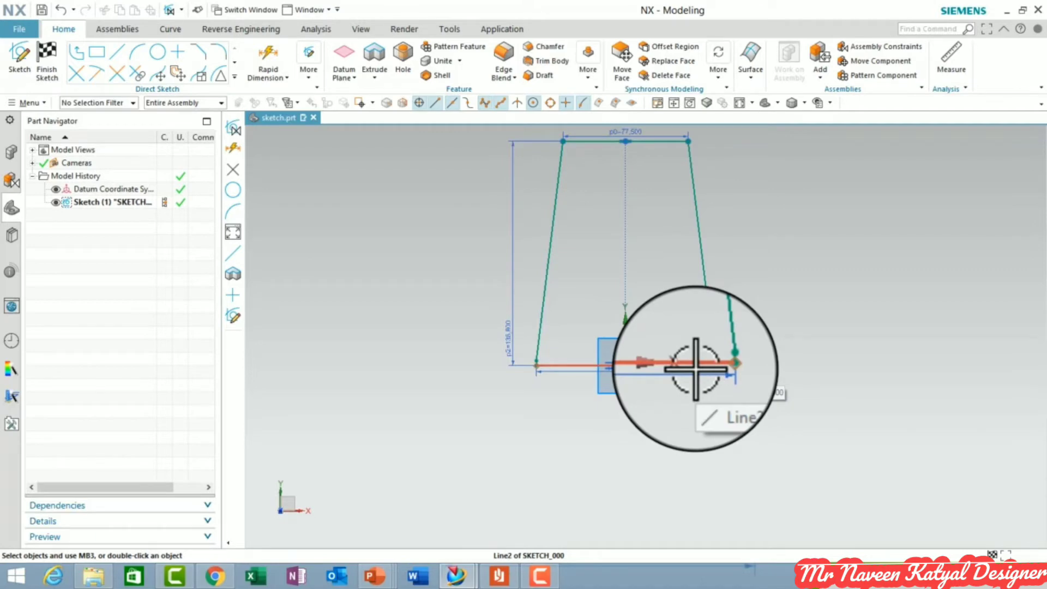
{"action": "scroll", "coordinate": [685, 383], "scroll_direction": "down", "scroll_amount": 2}
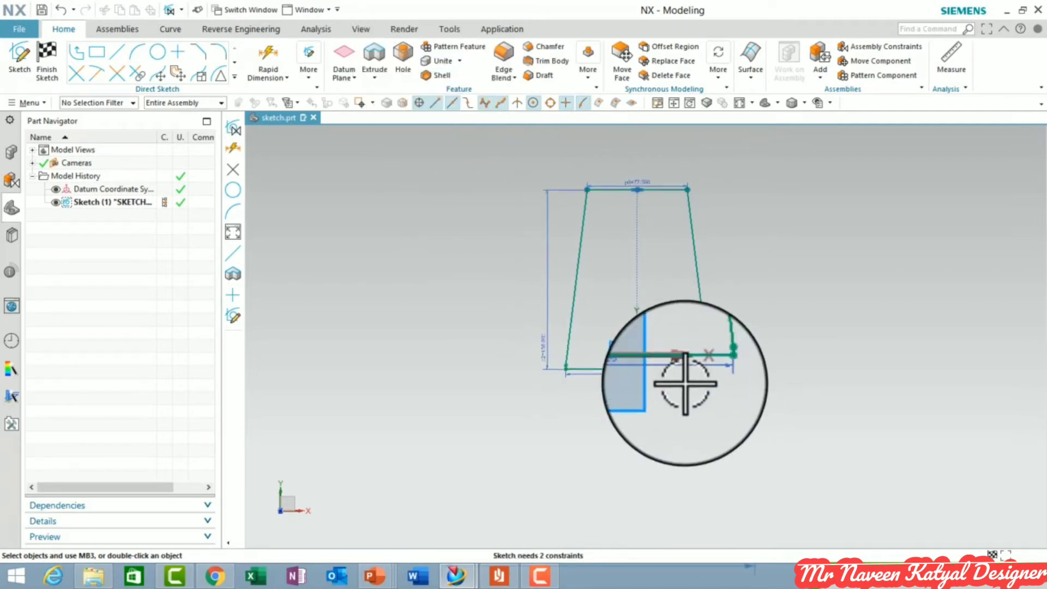
{"action": "scroll", "coordinate": [678, 269], "scroll_direction": "up", "scroll_amount": 3}
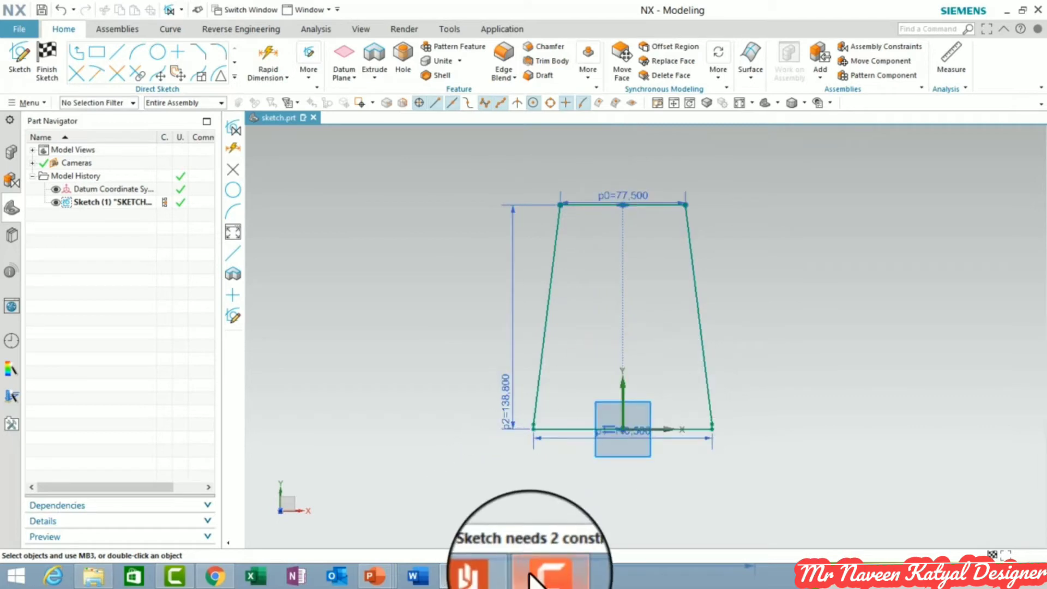
{"action": "mouse_move", "coordinate": [531, 579]}
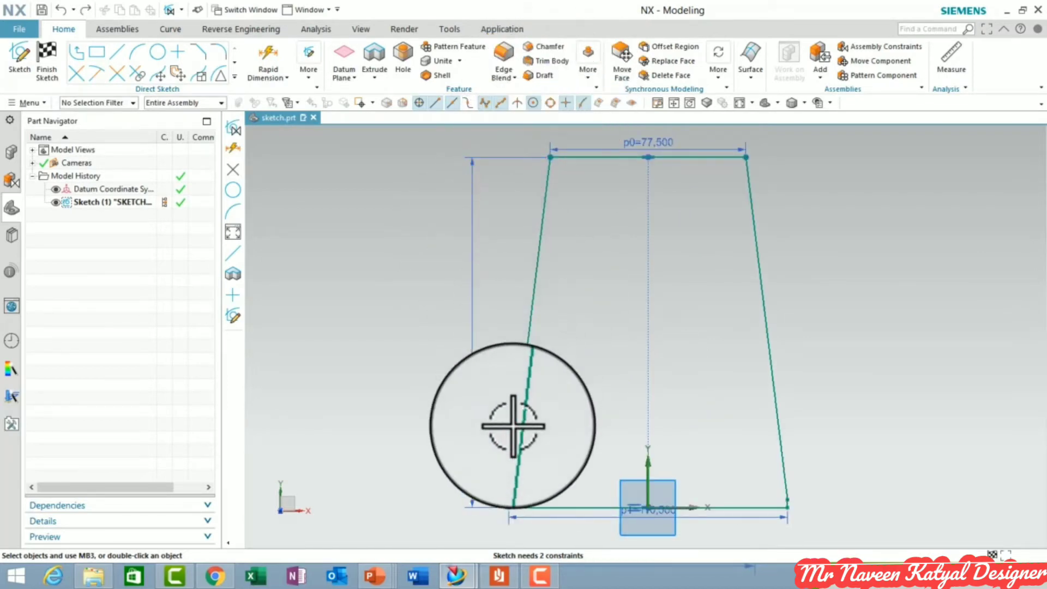
{"action": "left_click_drag", "start_coordinate": [508, 504], "coordinate": [509, 313]}
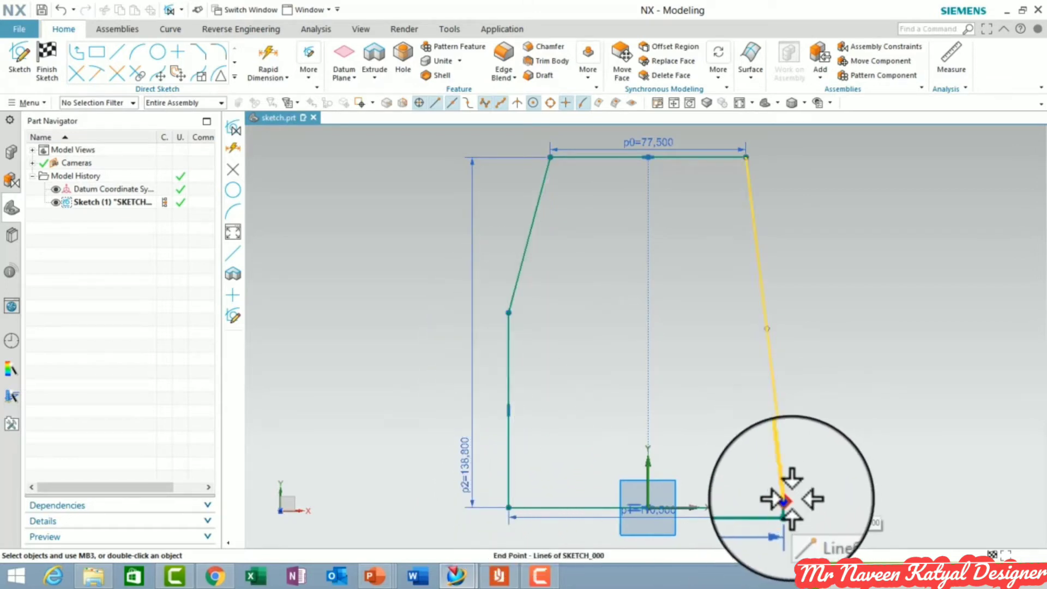
{"action": "left_click_drag", "start_coordinate": [786, 497], "coordinate": [787, 345]}
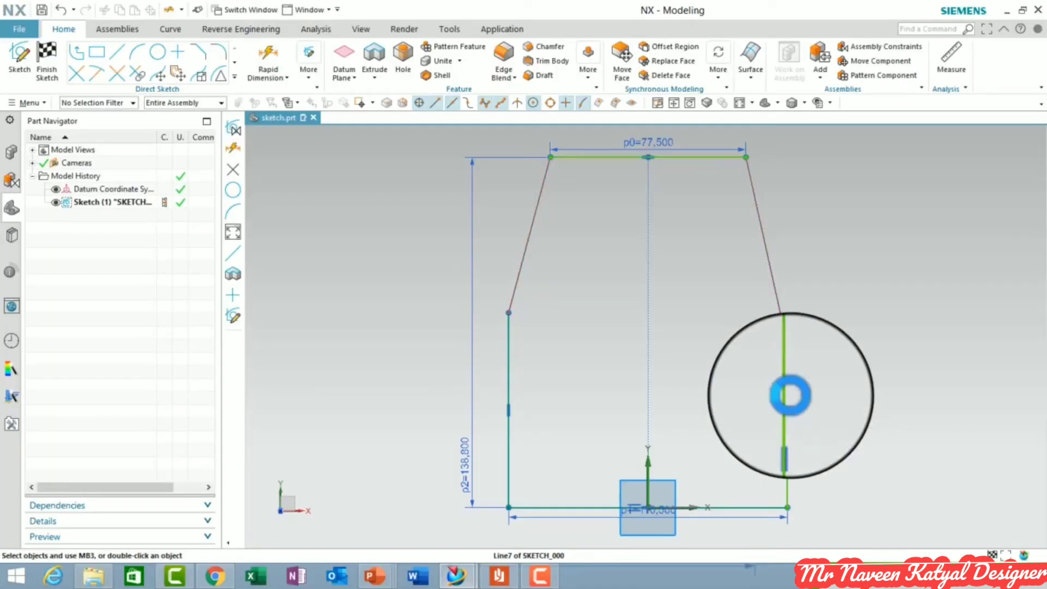
Add a Rapid Dimension of 77 to the vertical line on the profile's right side.
{"action": "key", "text": "d"}
{"action": "left_click", "coordinate": [785, 391]}
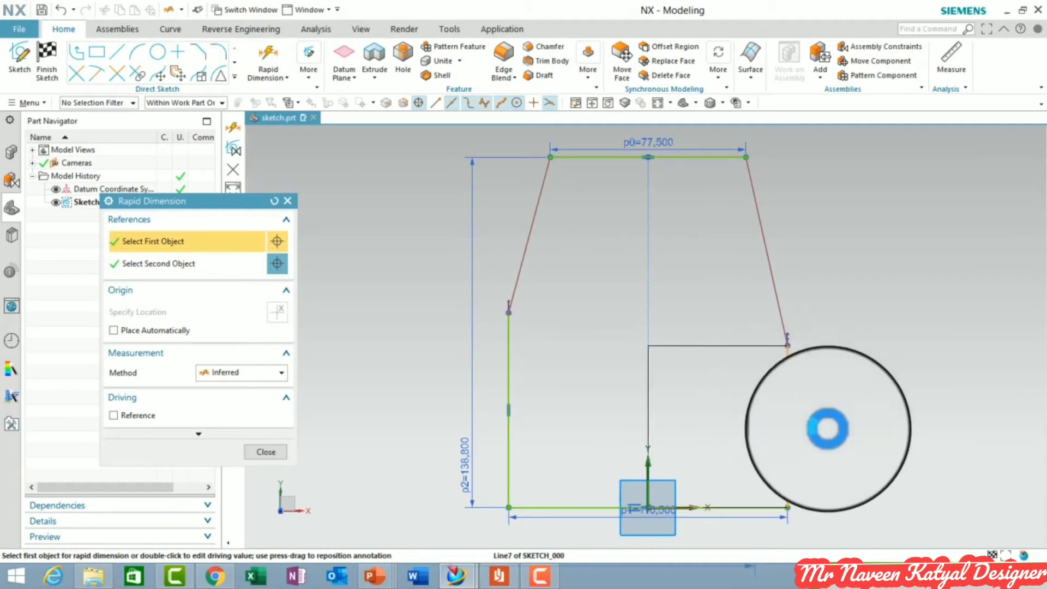
{"action": "left_click", "coordinate": [846, 436]}
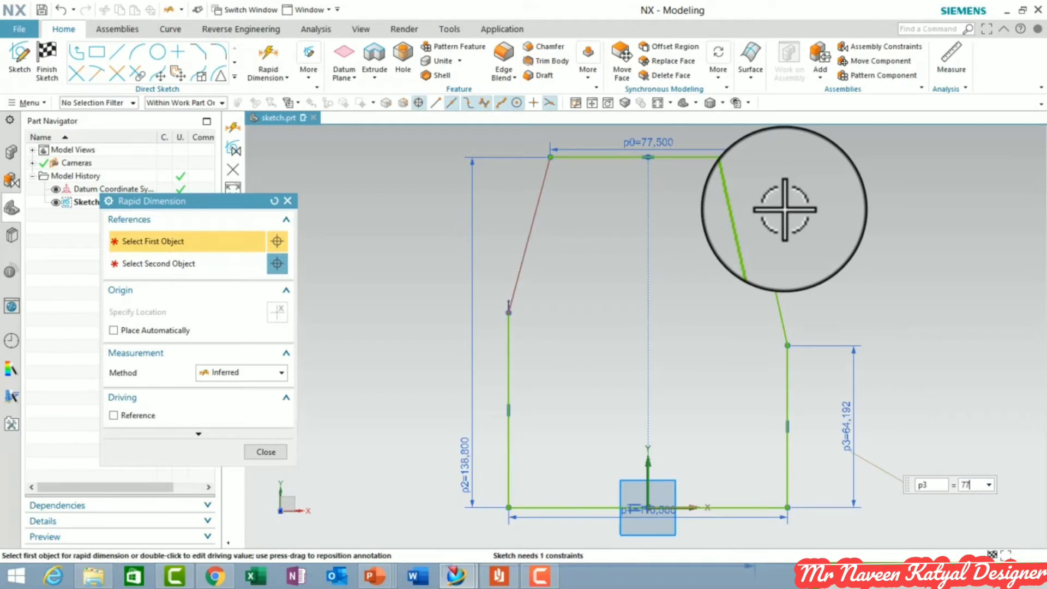
{"action": "type", "text": "77"}
{"action": "key", "text": "Return"}
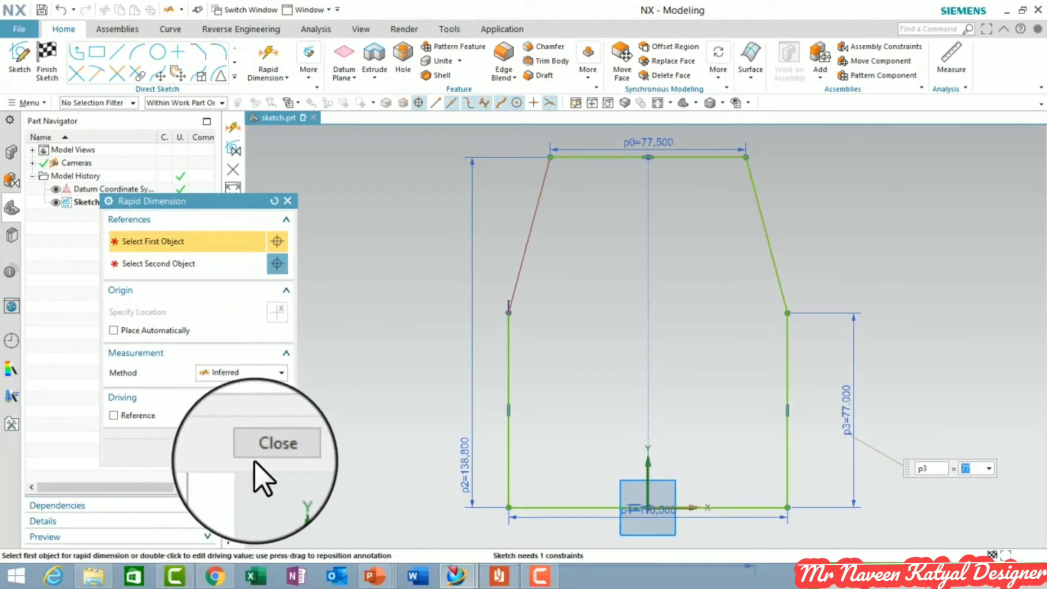
{"action": "left_click", "coordinate": [256, 456]}
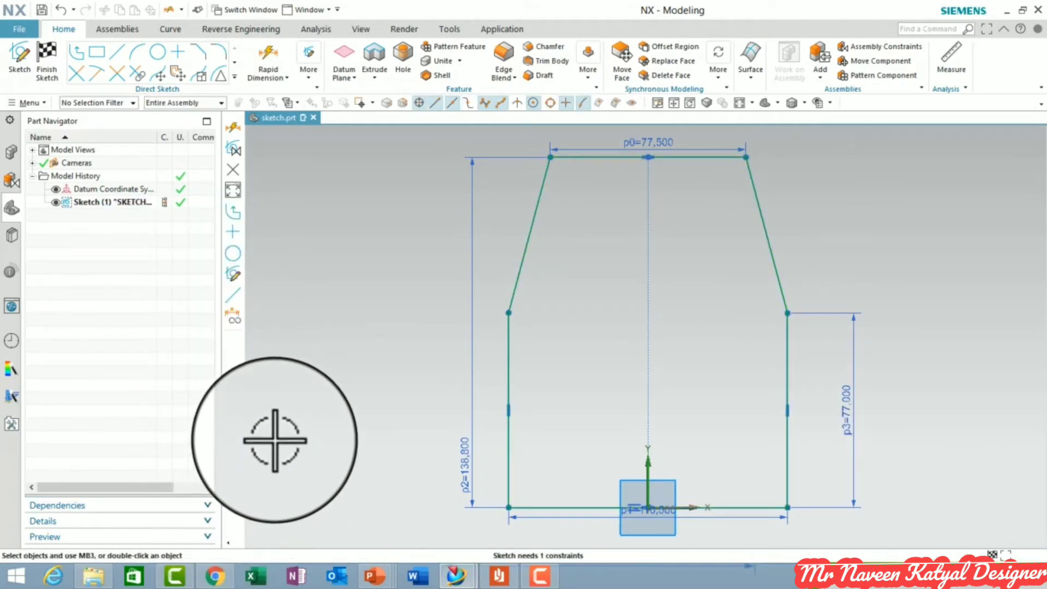
Apply an Equal Length constraint between the left and right vertical sides of the profile.
{"action": "left_click", "coordinate": [648, 458]}
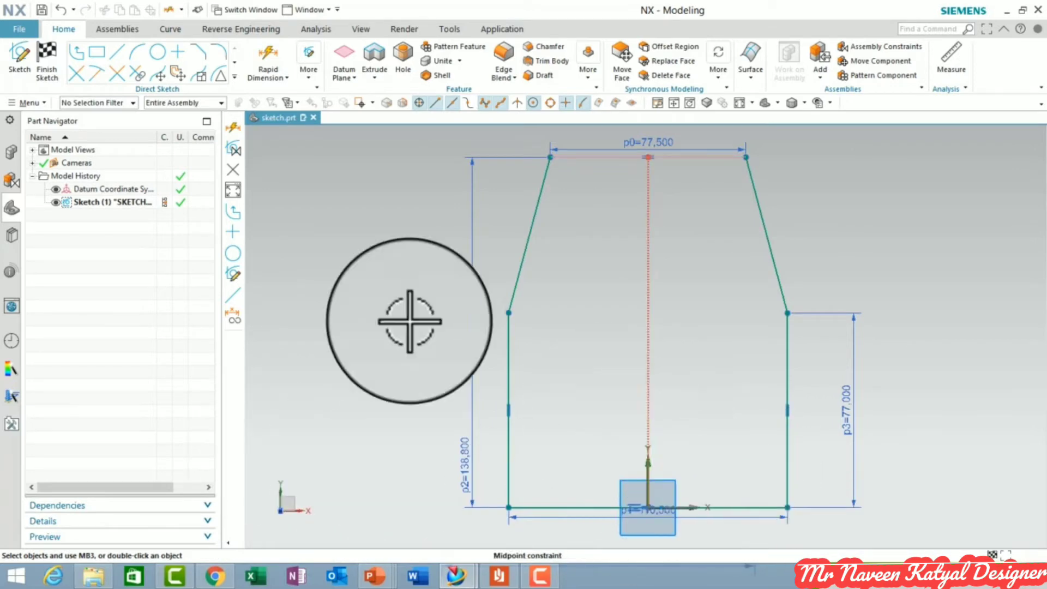
{"action": "key", "text": "Escape"}
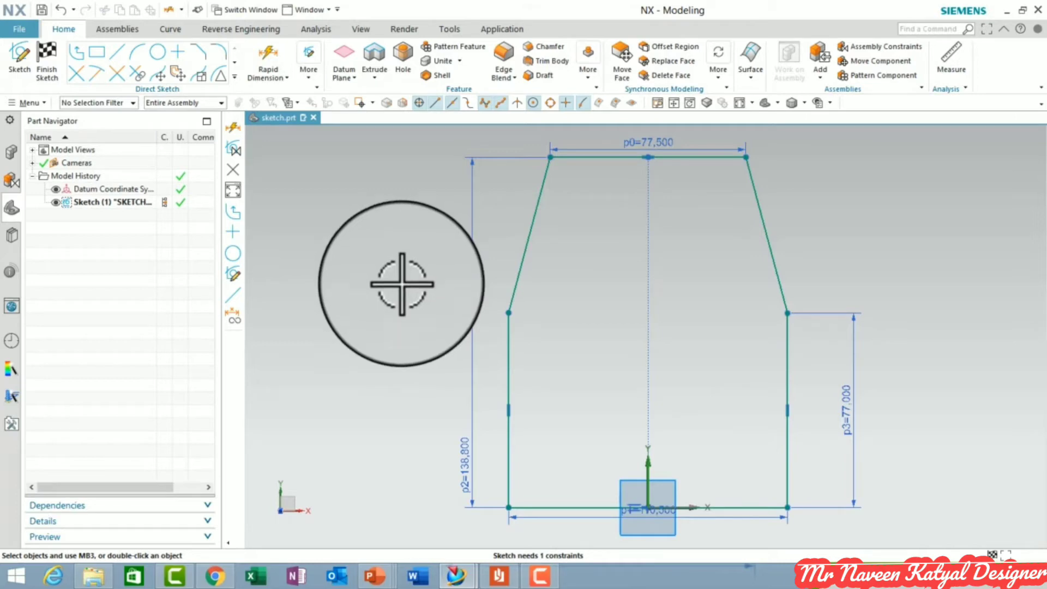
{"action": "left_click", "coordinate": [234, 147]}
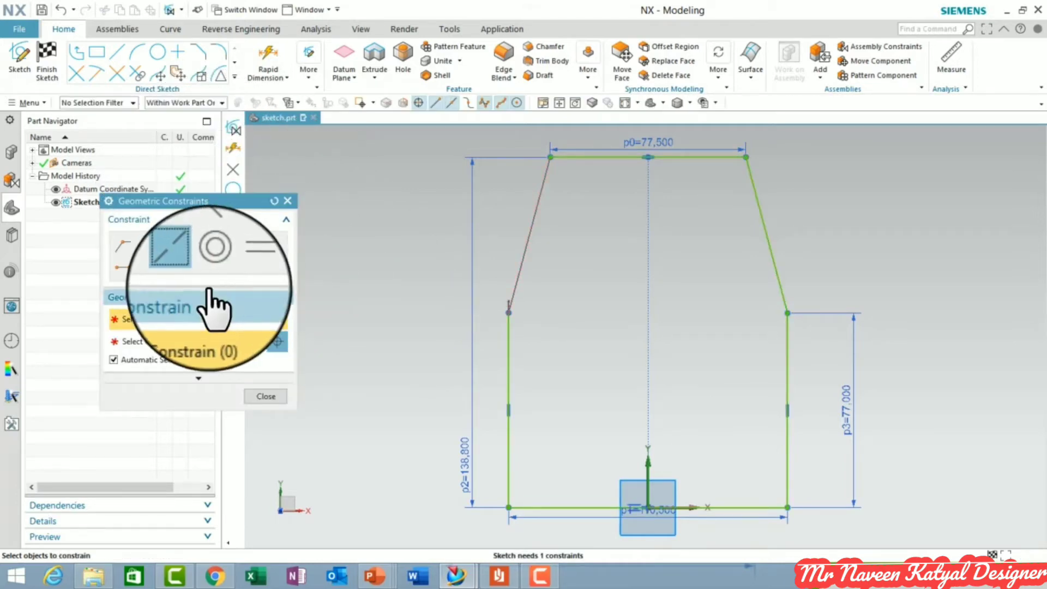
{"action": "left_click", "coordinate": [234, 267]}
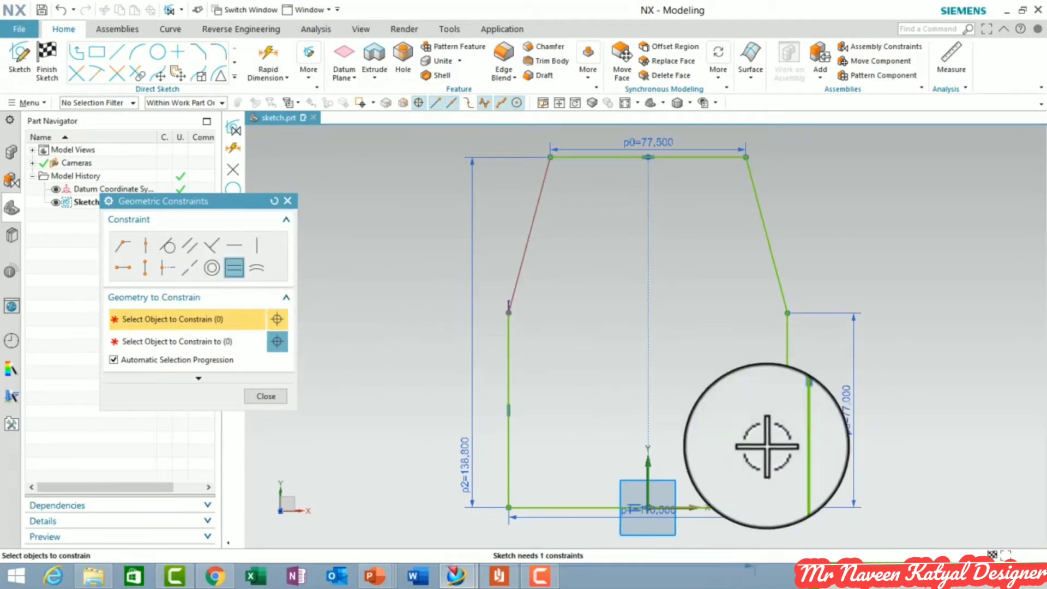
{"action": "left_click", "coordinate": [505, 352]}
{"action": "left_click", "coordinate": [785, 414]}
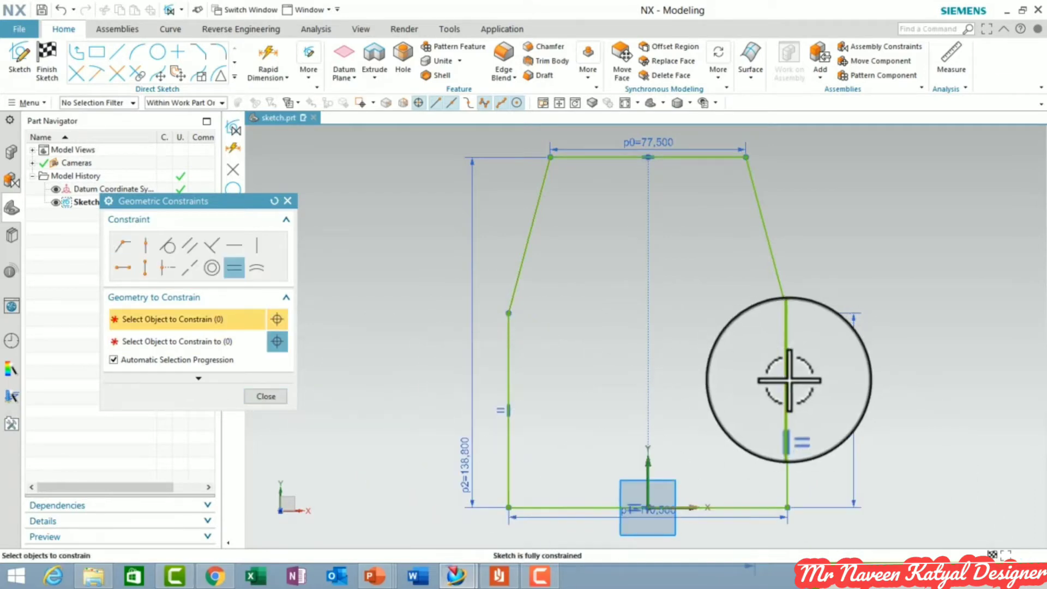
{"action": "left_click", "coordinate": [267, 396]}
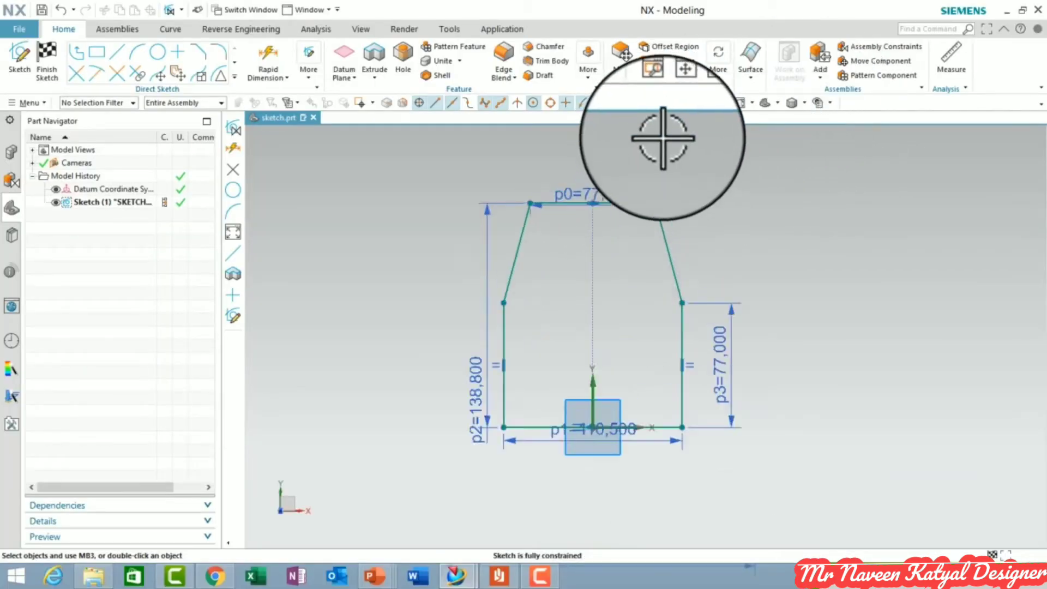
Draw a two-point rectangle about 30 wide and 43 high, straddling the middle of the profile's top line.
{"action": "scroll", "coordinate": [624, 150], "scroll_direction": "up", "scroll_amount": 3}
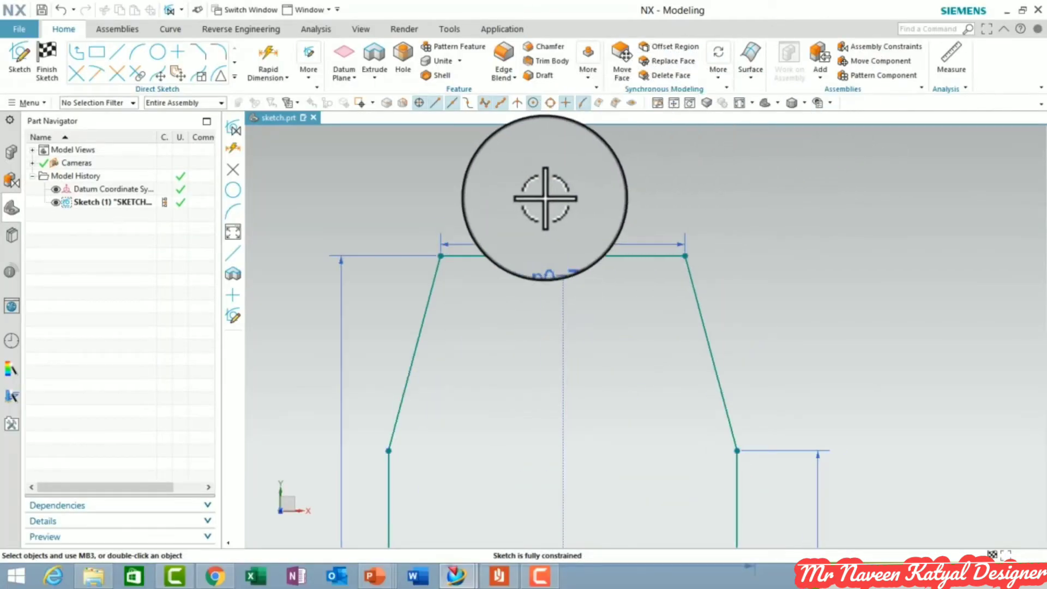
{"action": "left_click", "coordinate": [97, 52]}
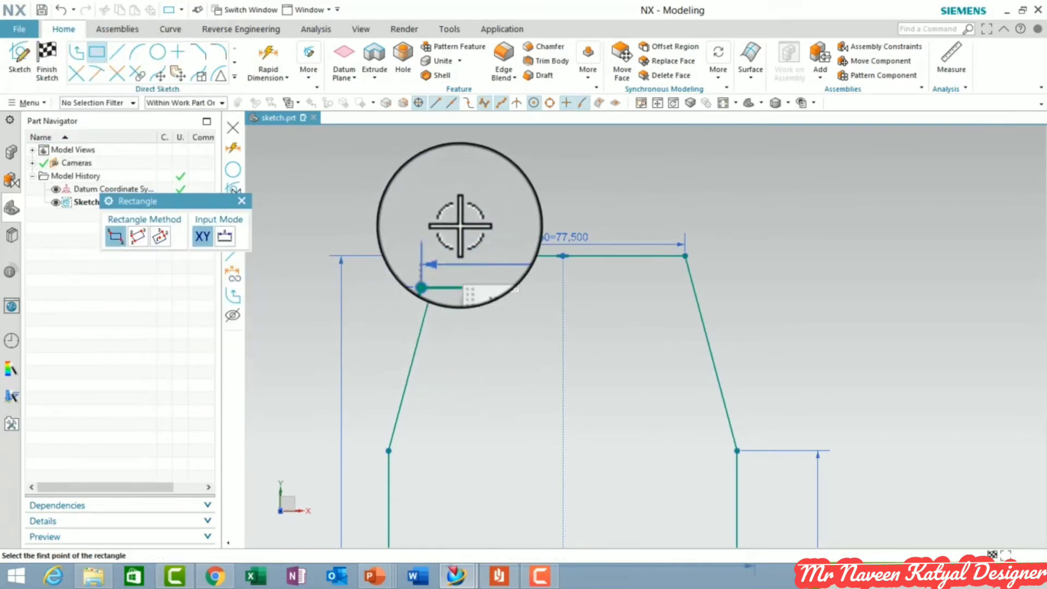
{"action": "left_click", "coordinate": [521, 202]}
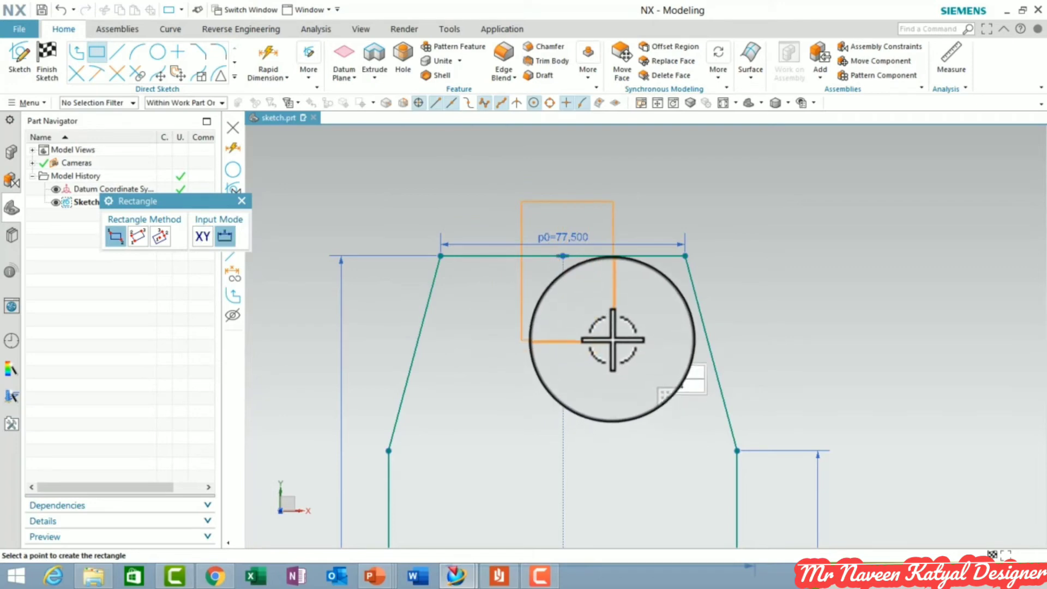
{"action": "left_click", "coordinate": [610, 337]}
{"action": "key", "text": "Escape"}
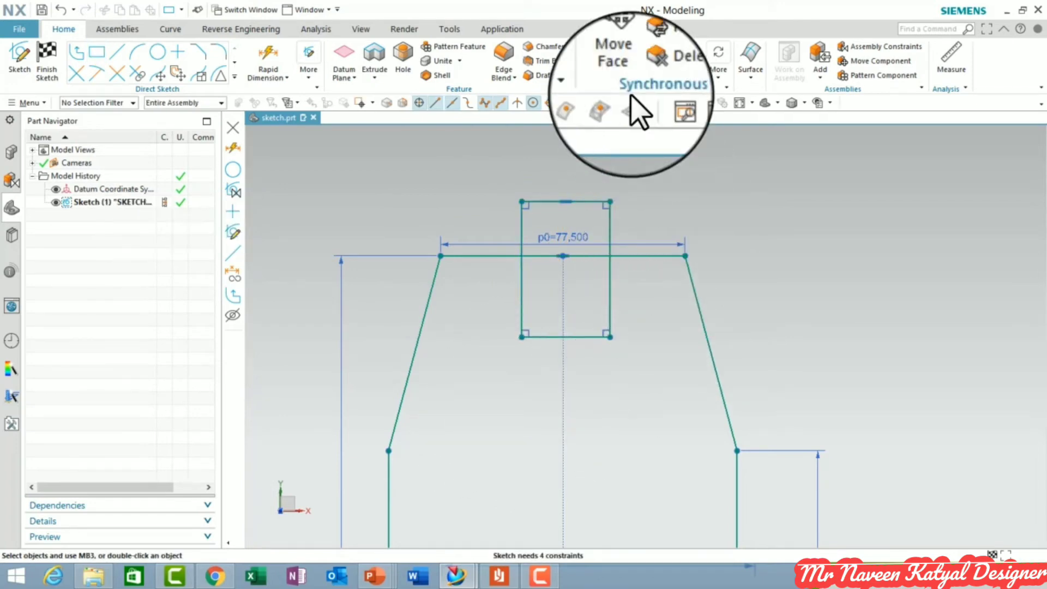
Apply a Midpoint constraint between the rectangle's lower edge and the midpoint of the profile's base line.
{"action": "key", "text": "c"}
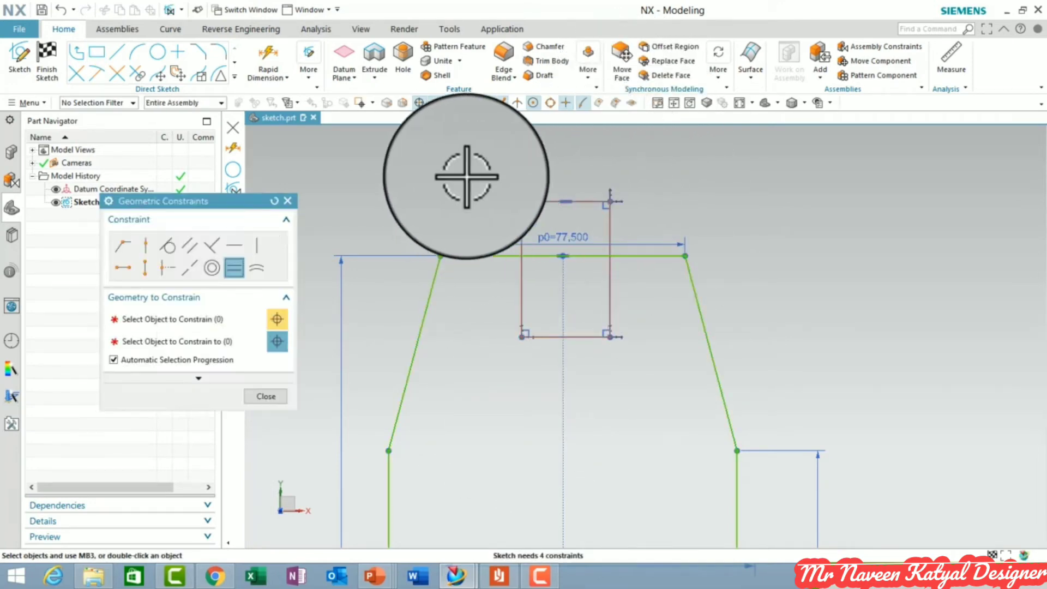
{"action": "left_click", "coordinate": [169, 267]}
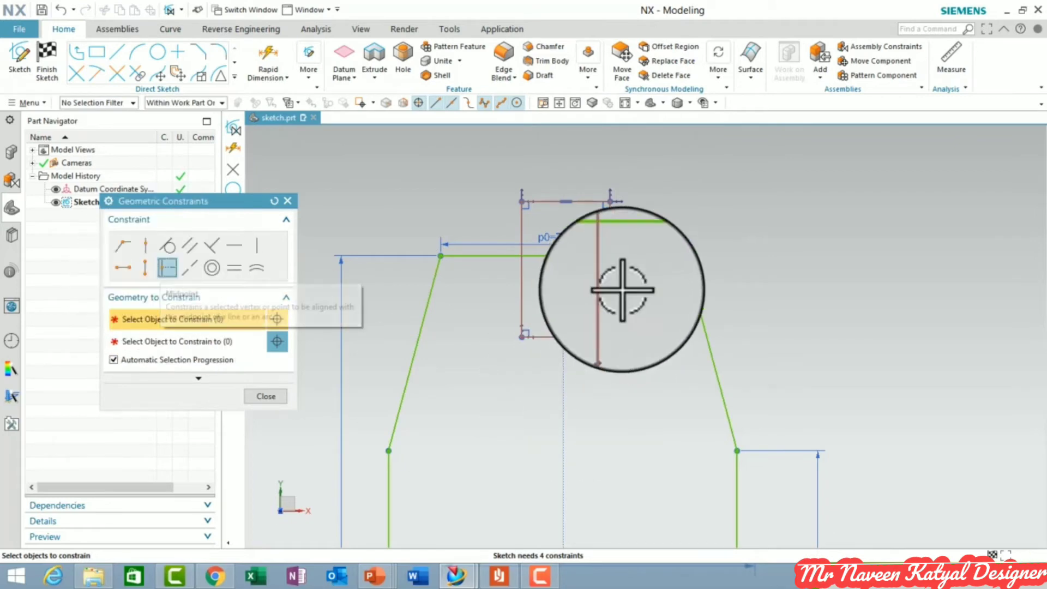
{"action": "left_click", "coordinate": [584, 333]}
{"action": "scroll", "coordinate": [579, 276], "scroll_direction": "down", "scroll_amount": 3}
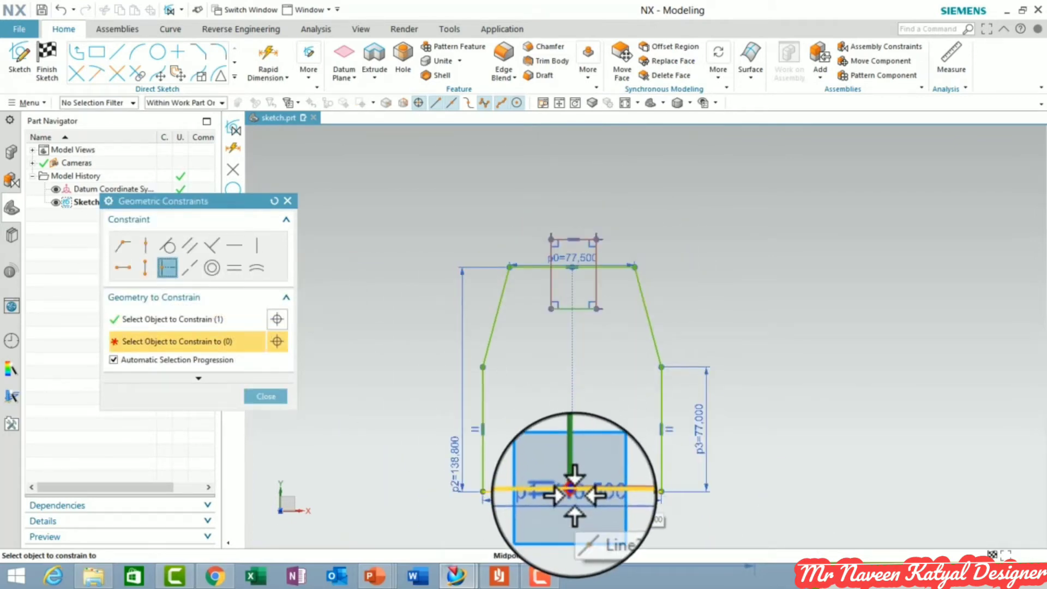
{"action": "left_click", "coordinate": [571, 491]}
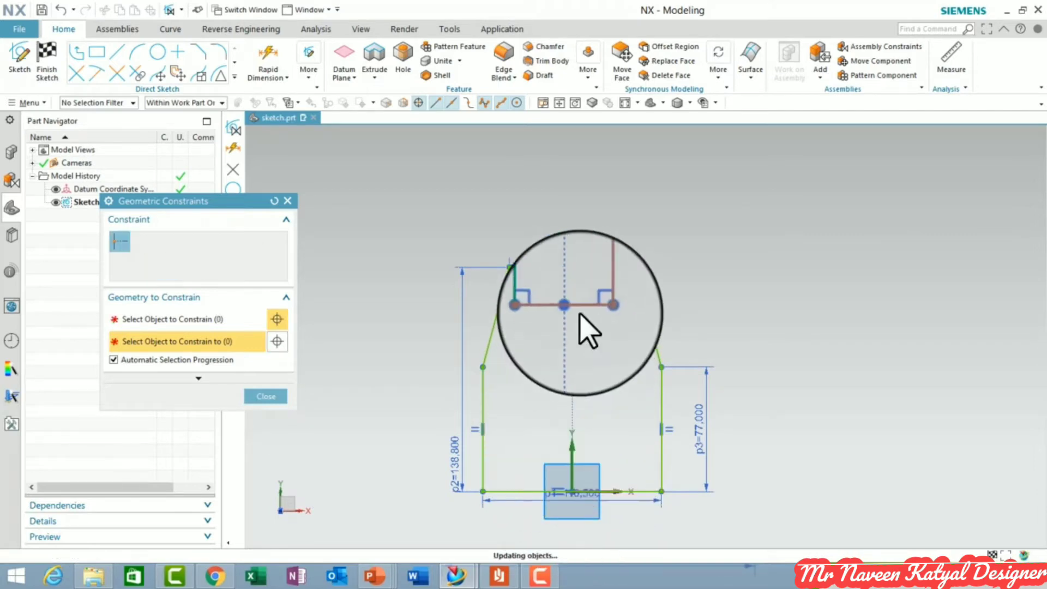
{"action": "left_click", "coordinate": [269, 398]}
Add Rapid Dimensions for the rectangle's width above it and its height along its right side.
{"action": "scroll", "coordinate": [576, 296], "scroll_direction": "up", "scroll_amount": 5}
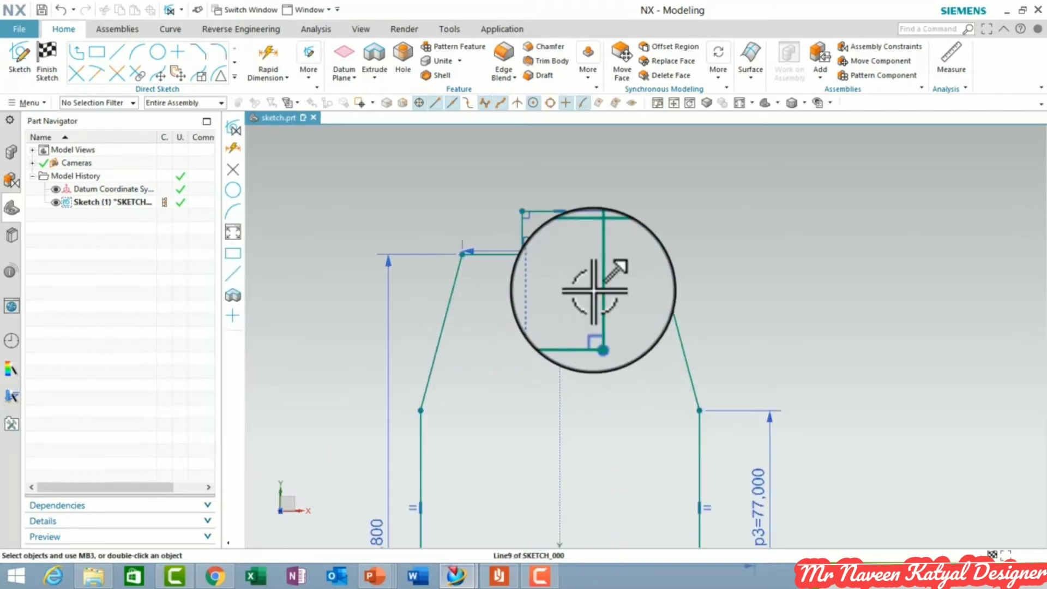
{"action": "scroll", "coordinate": [533, 195], "scroll_direction": "up", "scroll_amount": 1}
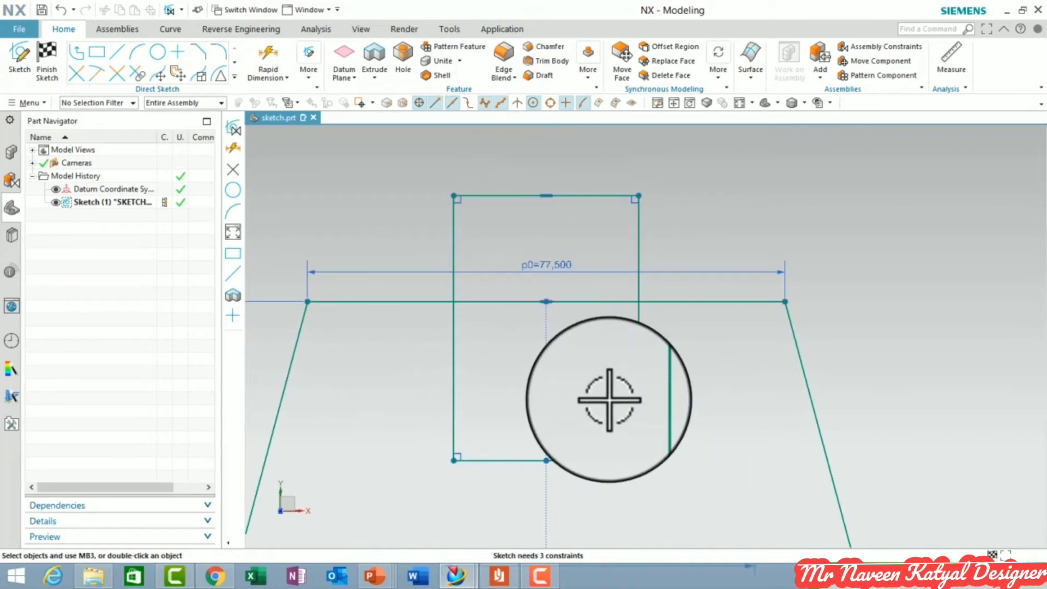
{"action": "key", "text": "d"}
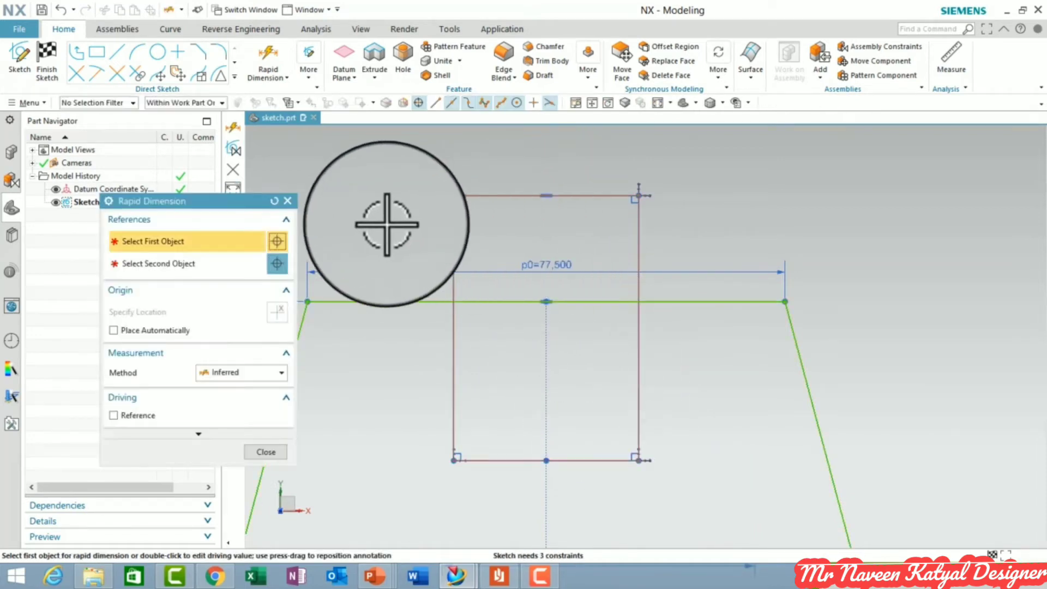
{"action": "left_click", "coordinate": [599, 192]}
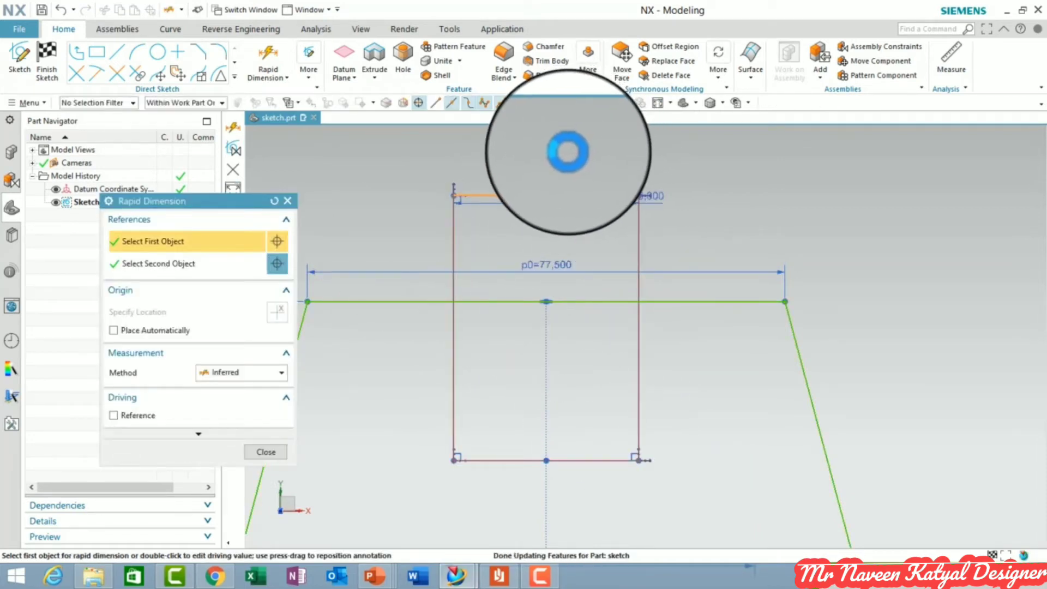
{"action": "left_click", "coordinate": [563, 154]}
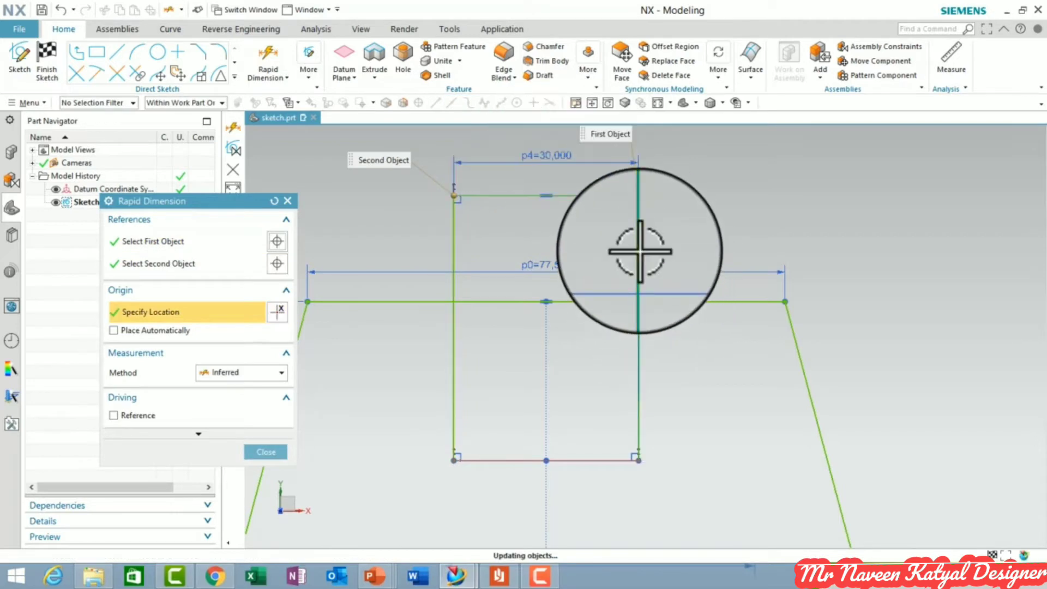
{"action": "left_click", "coordinate": [681, 261]}
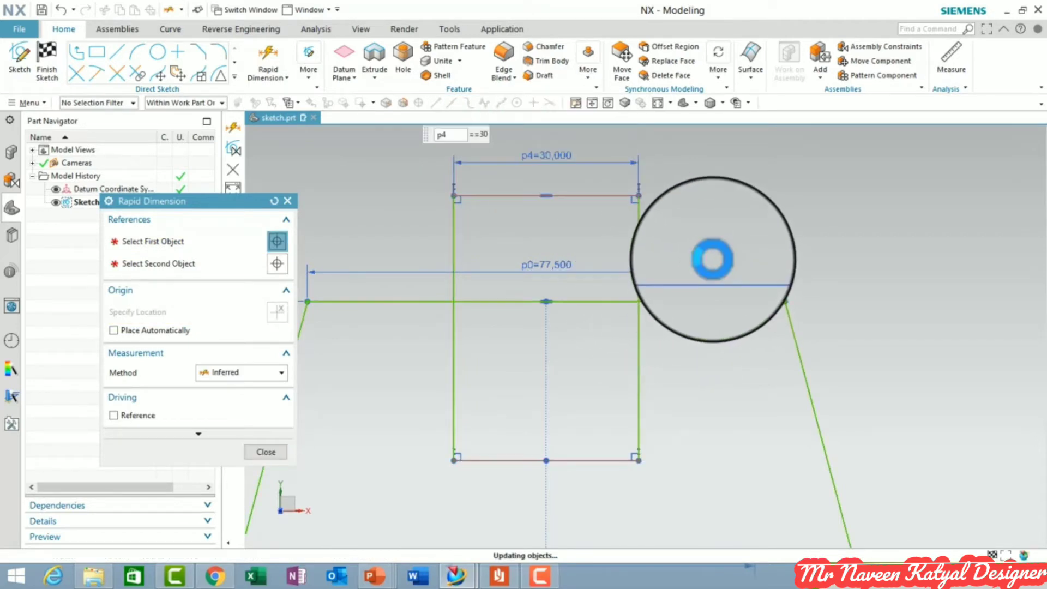
{"action": "left_click", "coordinate": [711, 259]}
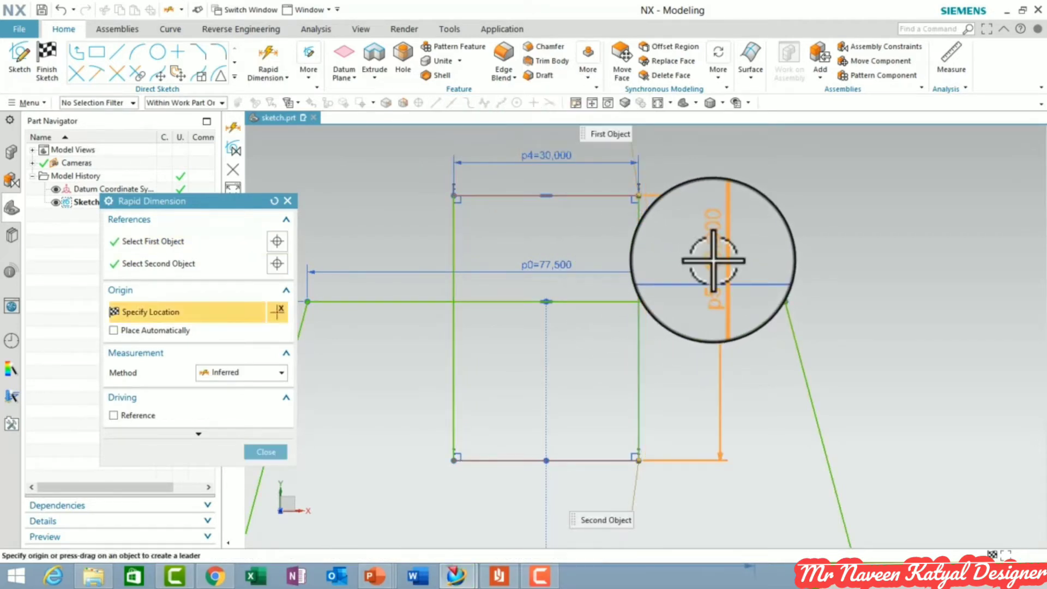
{"action": "left_click", "coordinate": [712, 260]}
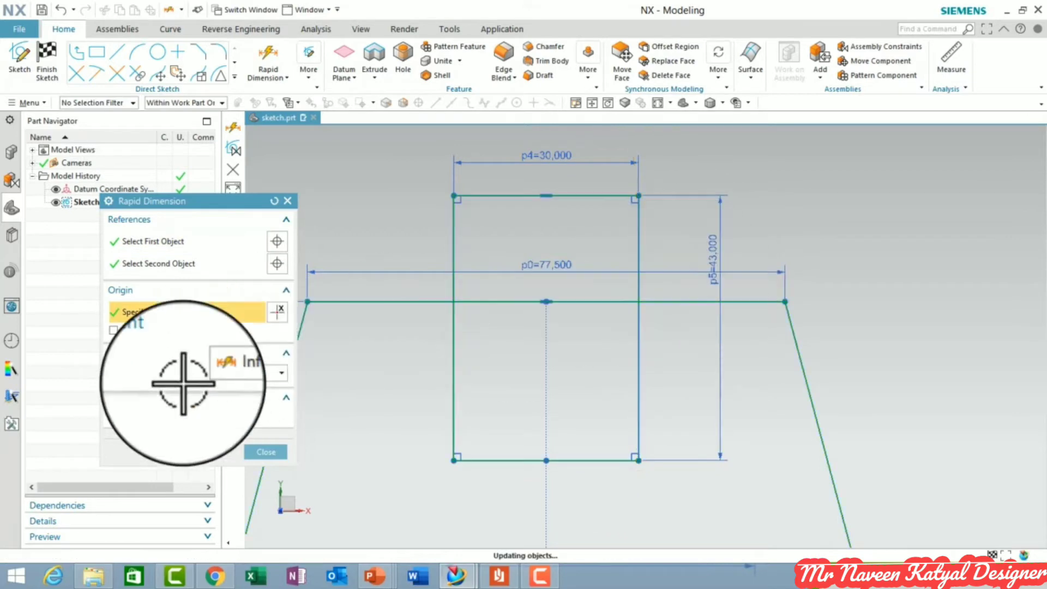
{"action": "left_click", "coordinate": [264, 452]}
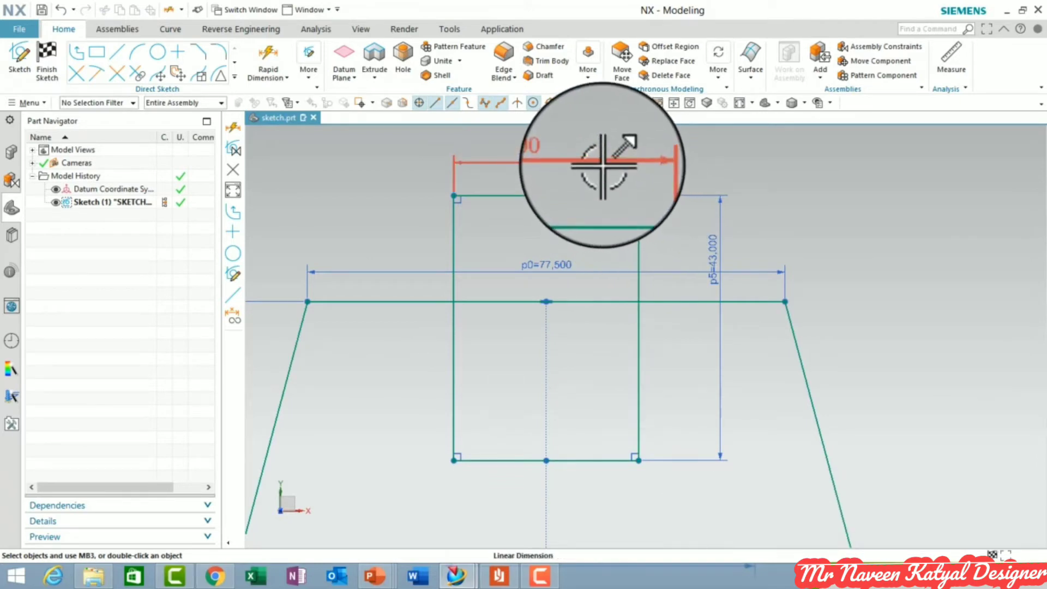
Set the rectangle's width dimension to 28.5.
{"action": "double_click", "coordinate": [602, 164]}
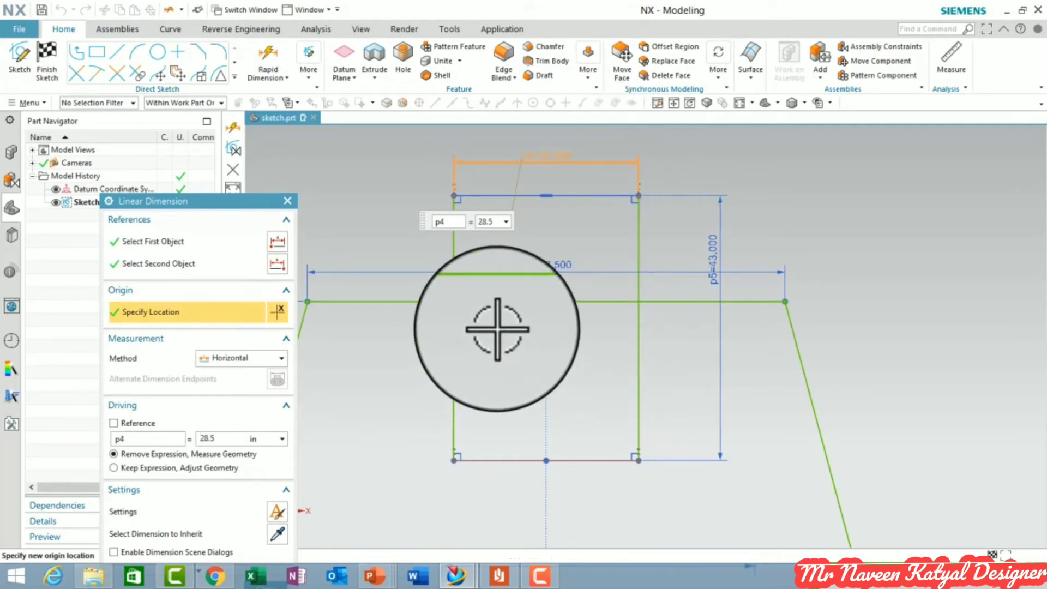
{"action": "middle_click", "coordinate": [551, 303]}
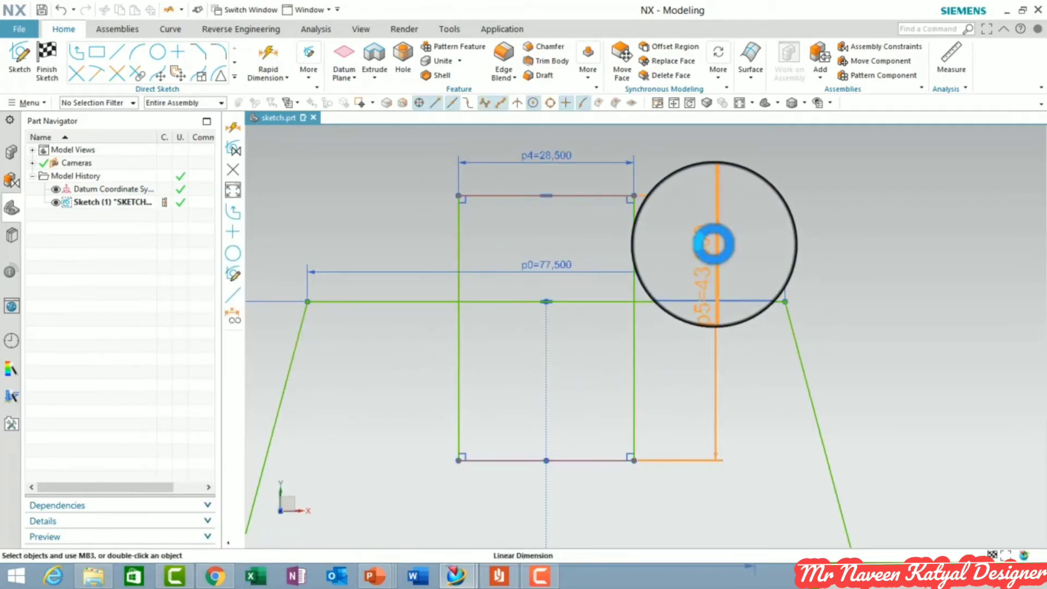
Set the rectangle's height dimension to 35.
{"action": "double_click", "coordinate": [715, 200]}
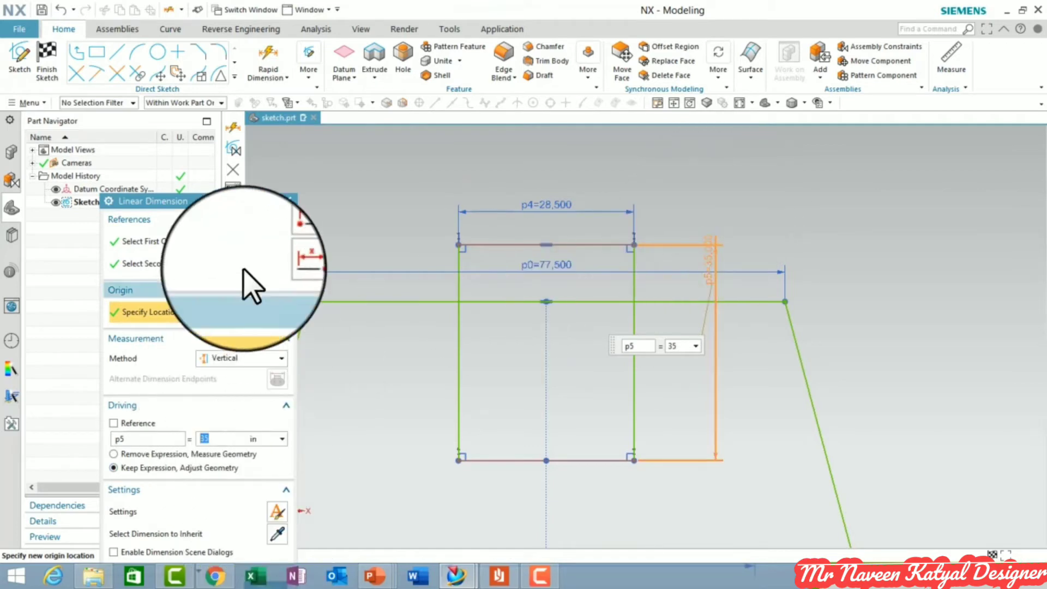
{"action": "middle_click", "coordinate": [934, 451]}
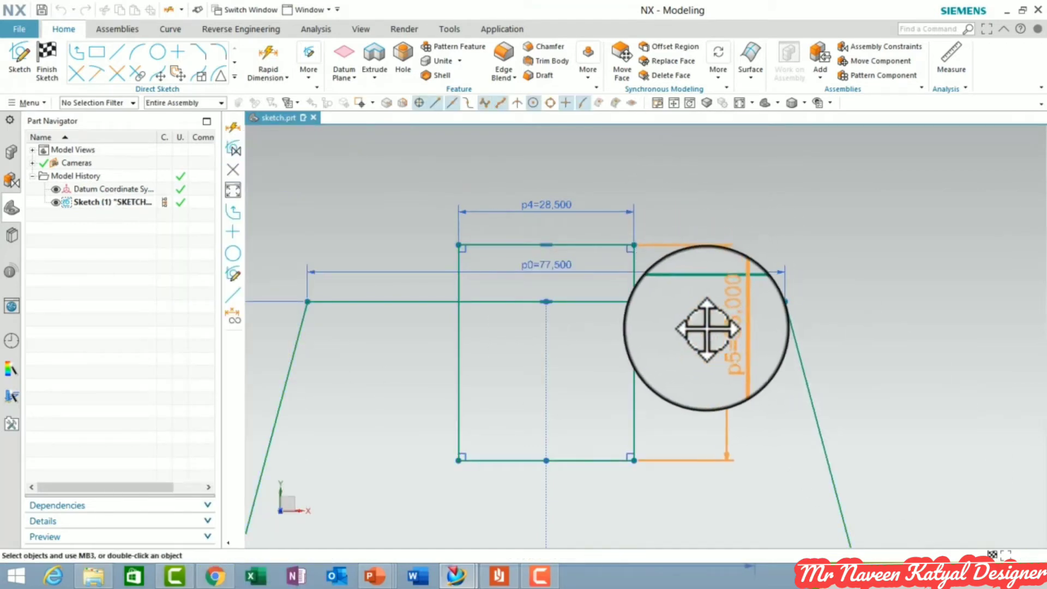
Apply a Collinear constraint between the rectangle's upper edge and the profile's top line.
{"action": "scroll", "coordinate": [703, 289], "scroll_direction": "down", "scroll_amount": 3}
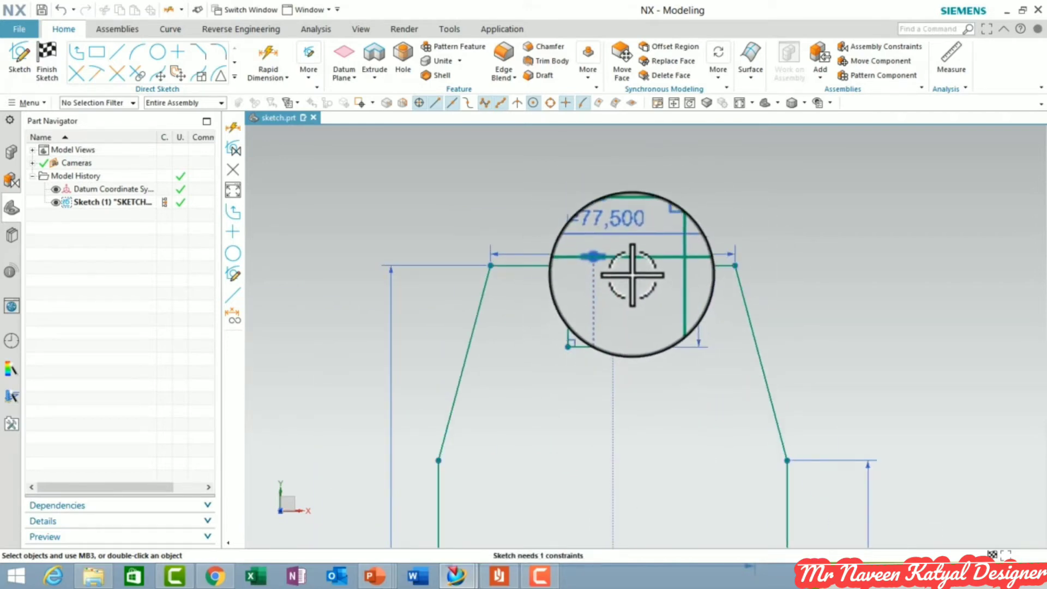
{"action": "key", "text": "alt+Tab"}
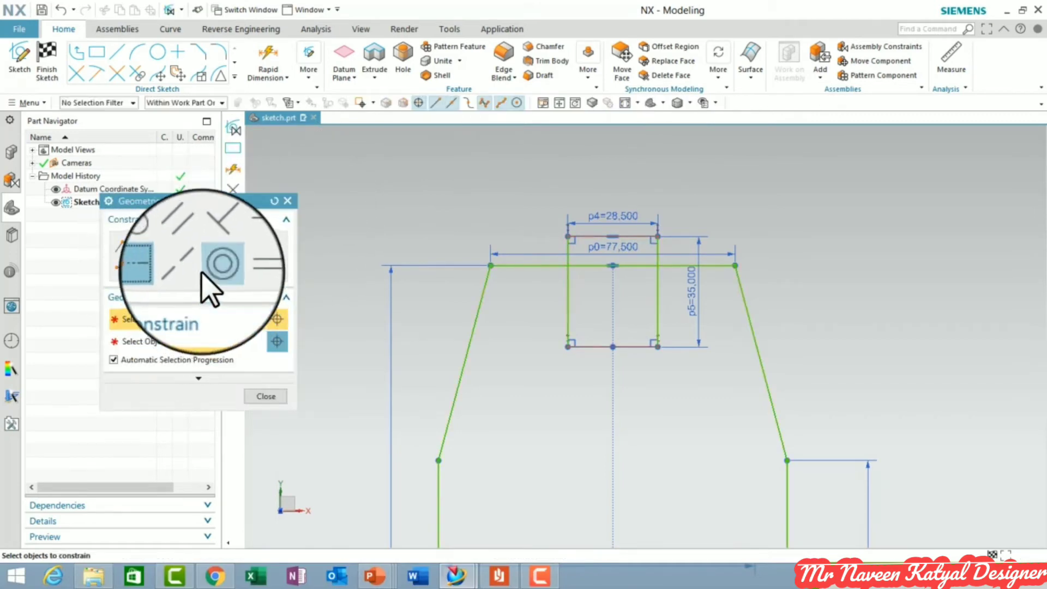
{"action": "left_click", "coordinate": [189, 267]}
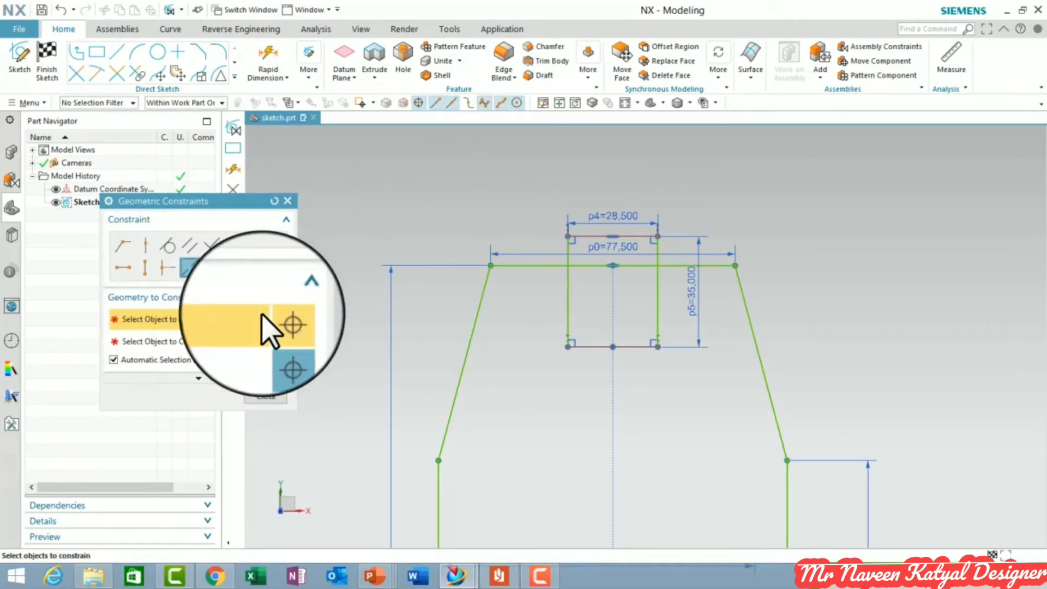
{"action": "left_click", "coordinate": [633, 237]}
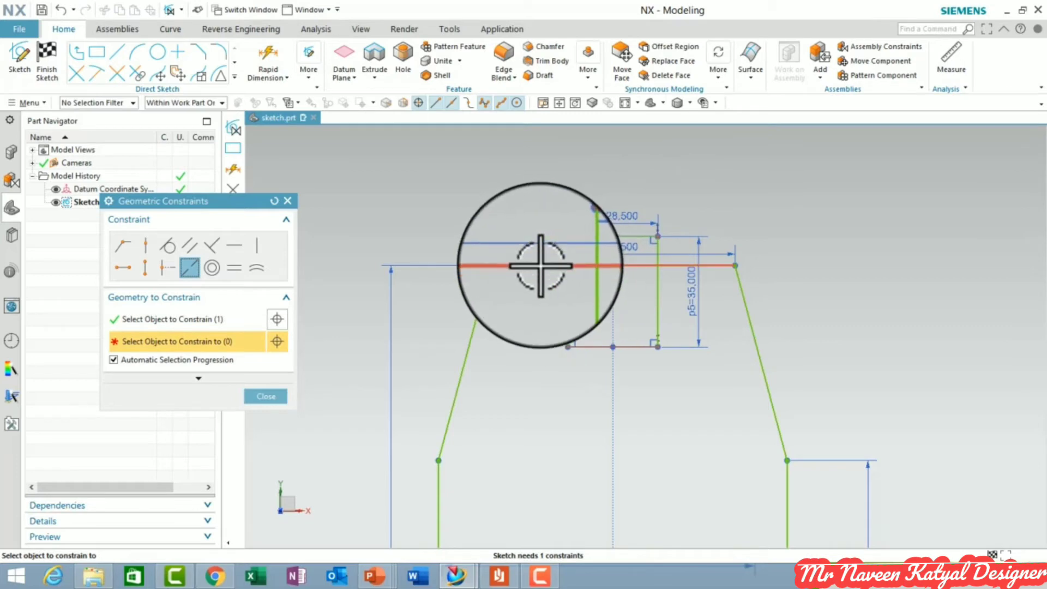
{"action": "left_click", "coordinate": [541, 265]}
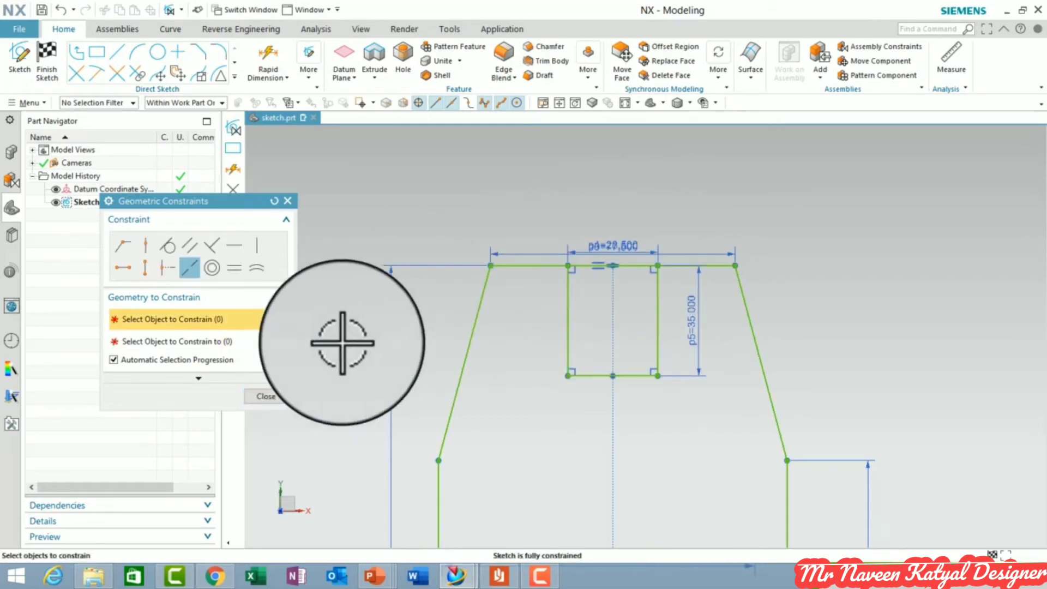
{"action": "left_click", "coordinate": [266, 395]}
{"action": "scroll", "coordinate": [526, 176], "scroll_direction": "down", "scroll_amount": 2}
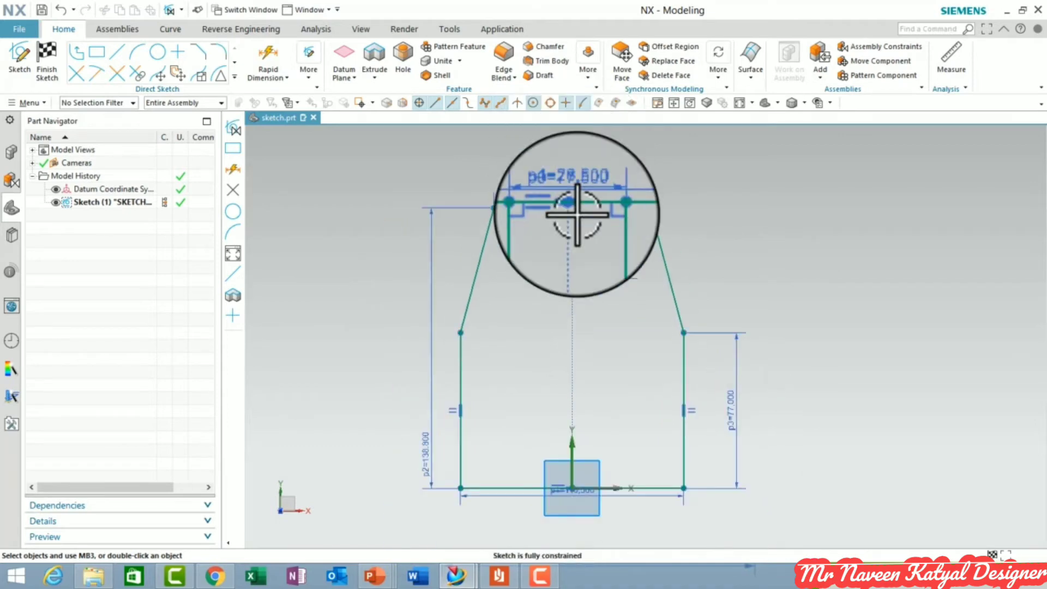
Use Quick Trim to remove the rectangle's upper edge, Line8, where it overlaps the profile's top line.
{"action": "scroll", "coordinate": [560, 211], "scroll_direction": "up", "scroll_amount": 3}
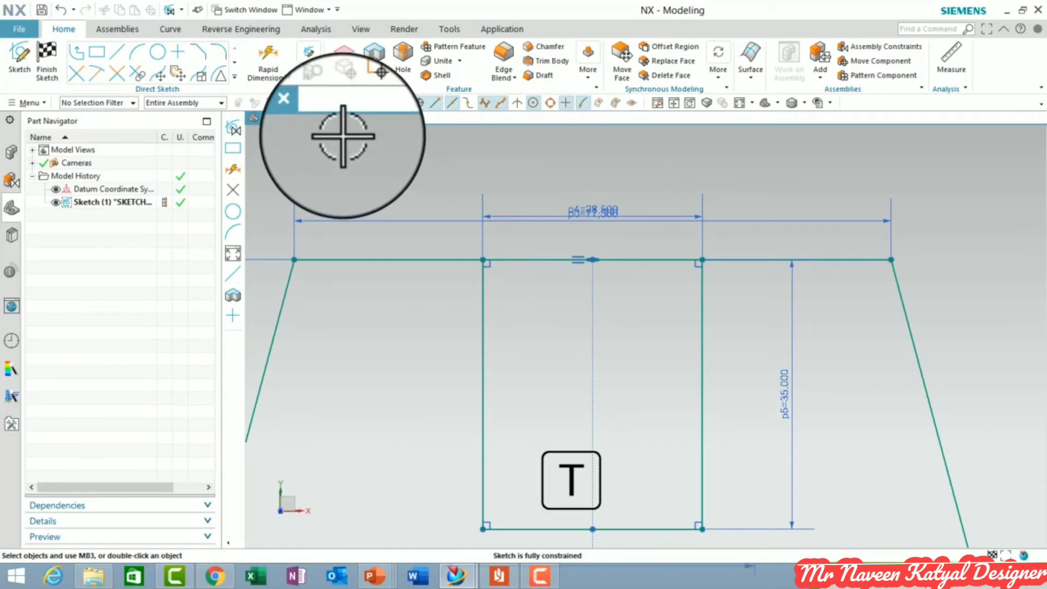
{"action": "key", "text": "t"}
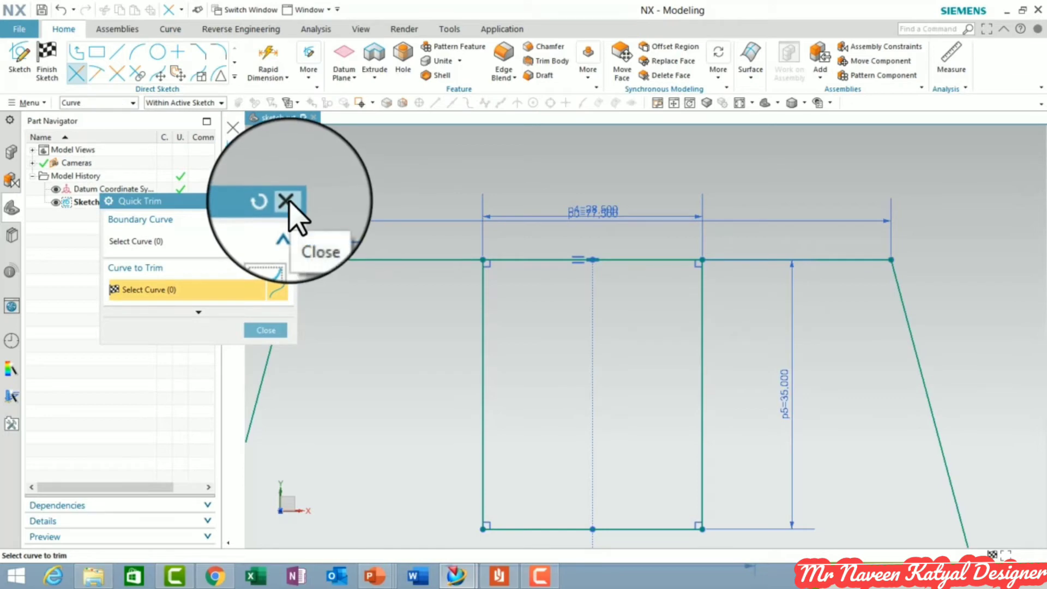
{"action": "left_click", "coordinate": [289, 201]}
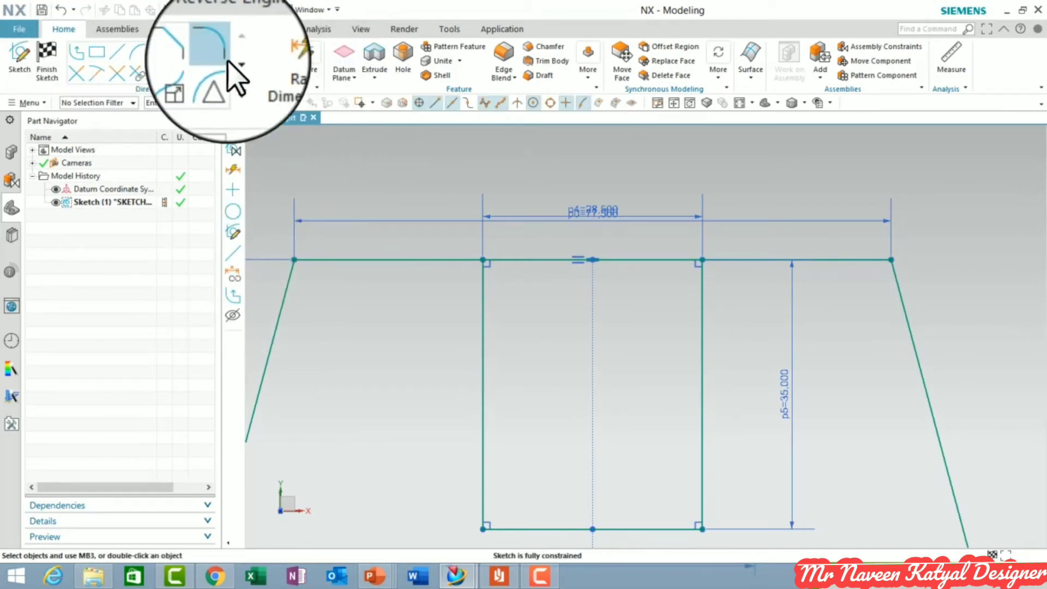
{"action": "left_click", "coordinate": [232, 75]}
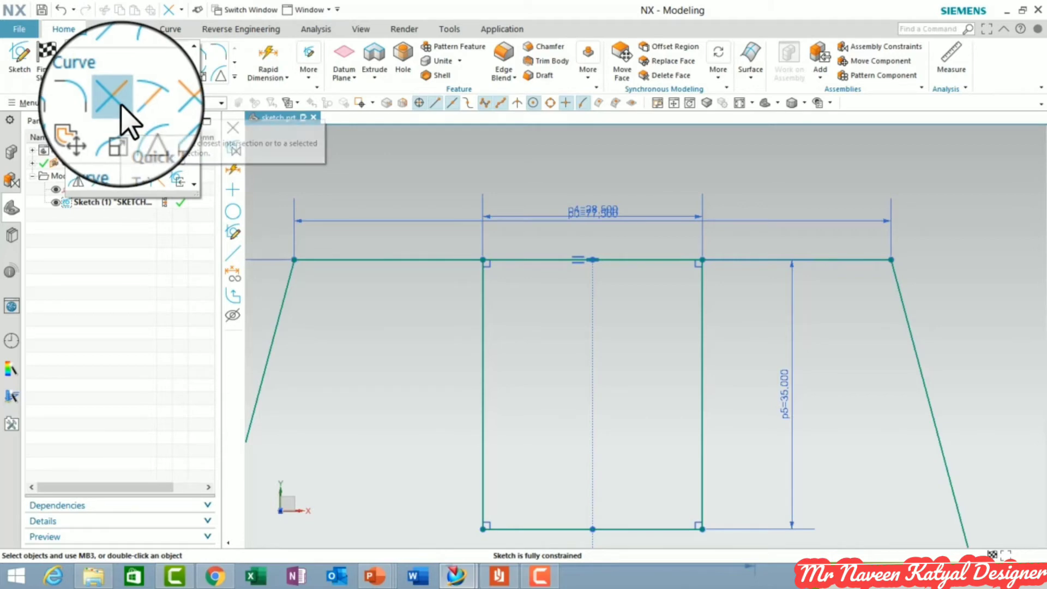
{"action": "left_click", "coordinate": [121, 106]}
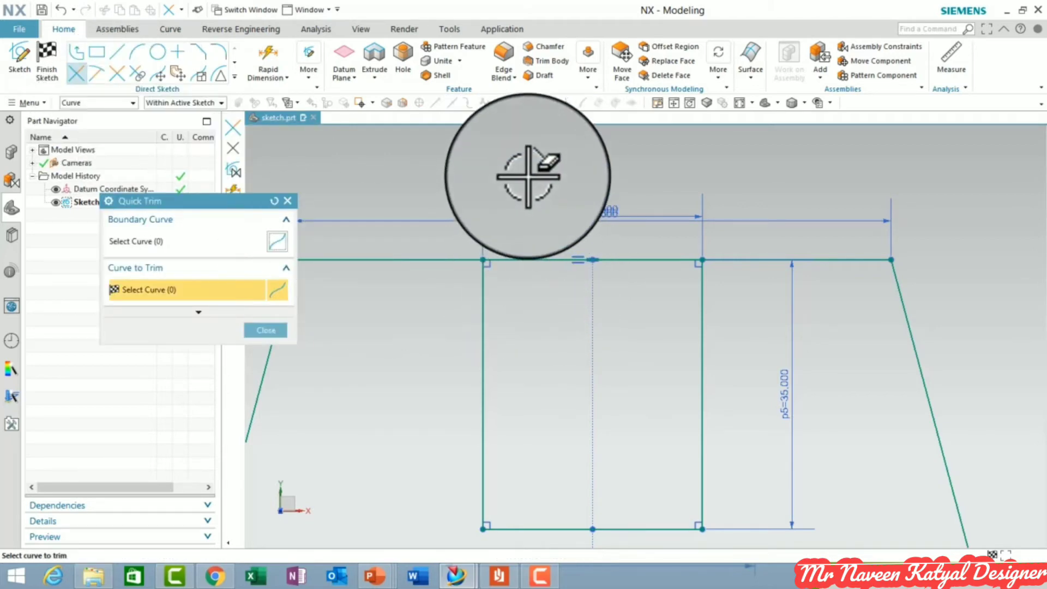
{"action": "scroll", "coordinate": [528, 175], "scroll_direction": "down", "scroll_amount": 1}
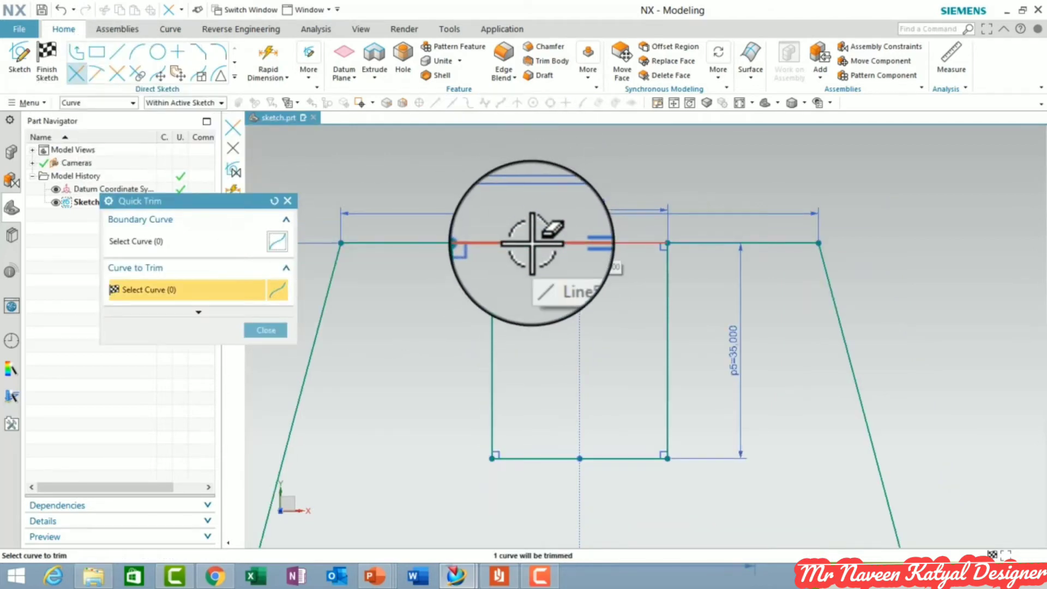
{"action": "left_click", "coordinate": [532, 243]}
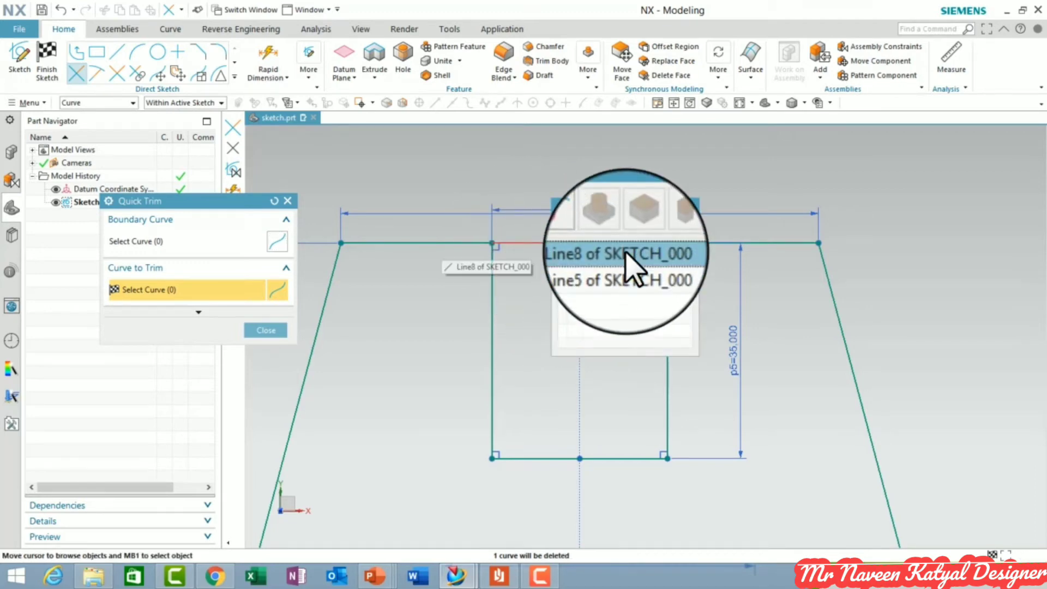
{"action": "left_click", "coordinate": [627, 256]}
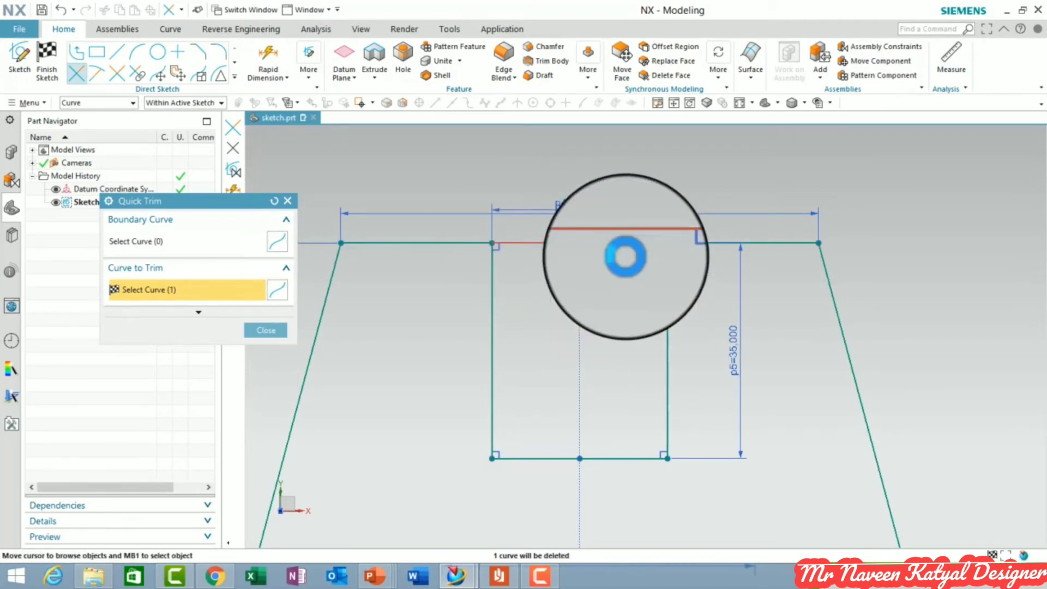